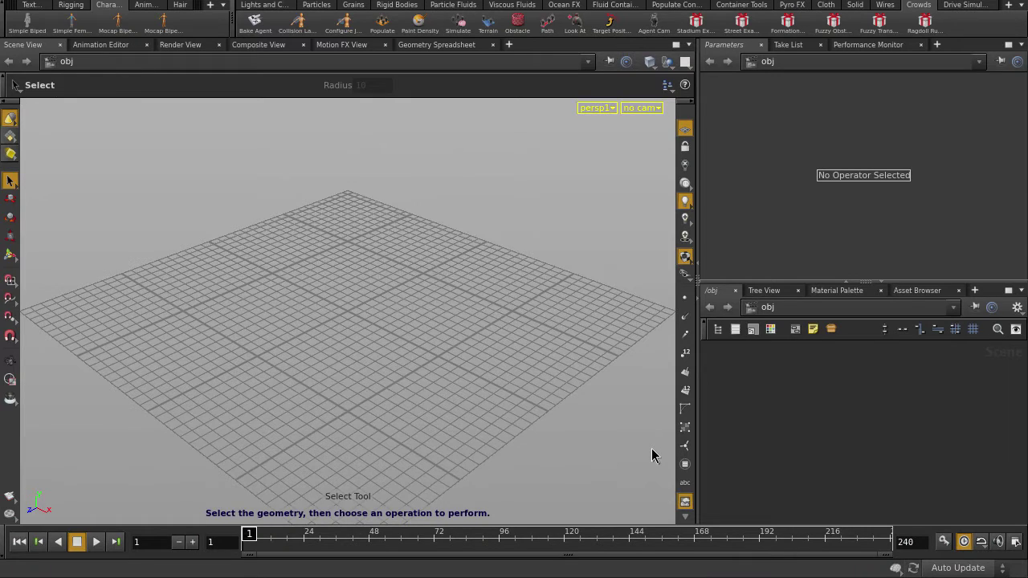
Add a Mocap Biped 1 character with its animation set to Zombie and its texture set to 4.
left_click(119, 24)
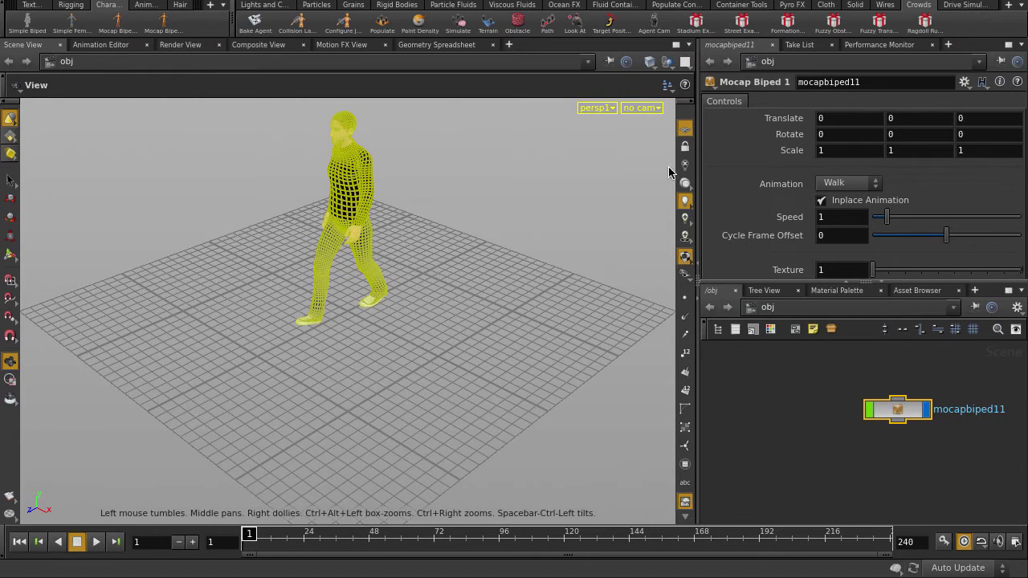
left_click(849, 182)
left_click(850, 255)
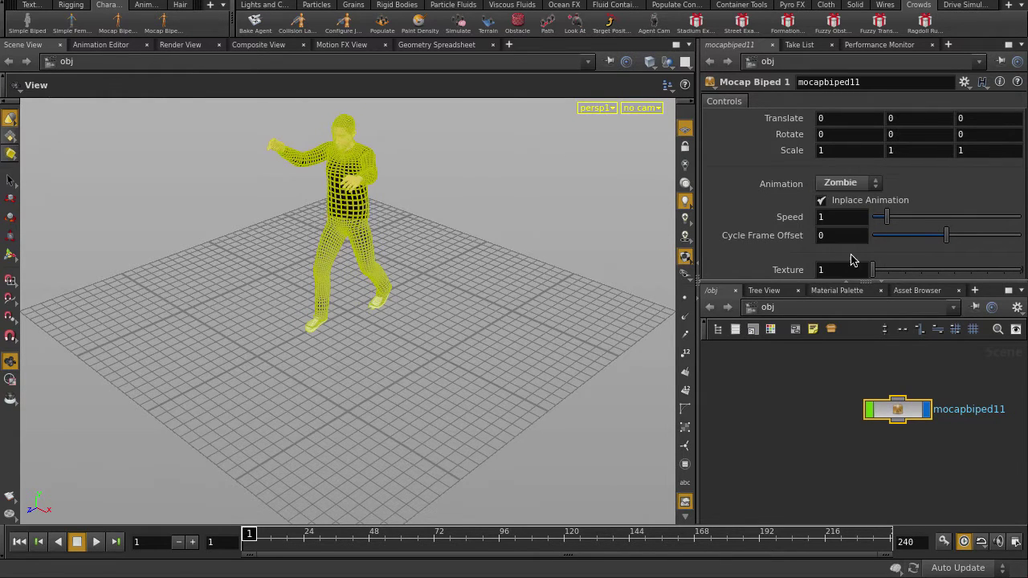
left_click_drag(940, 277, 927, 279)
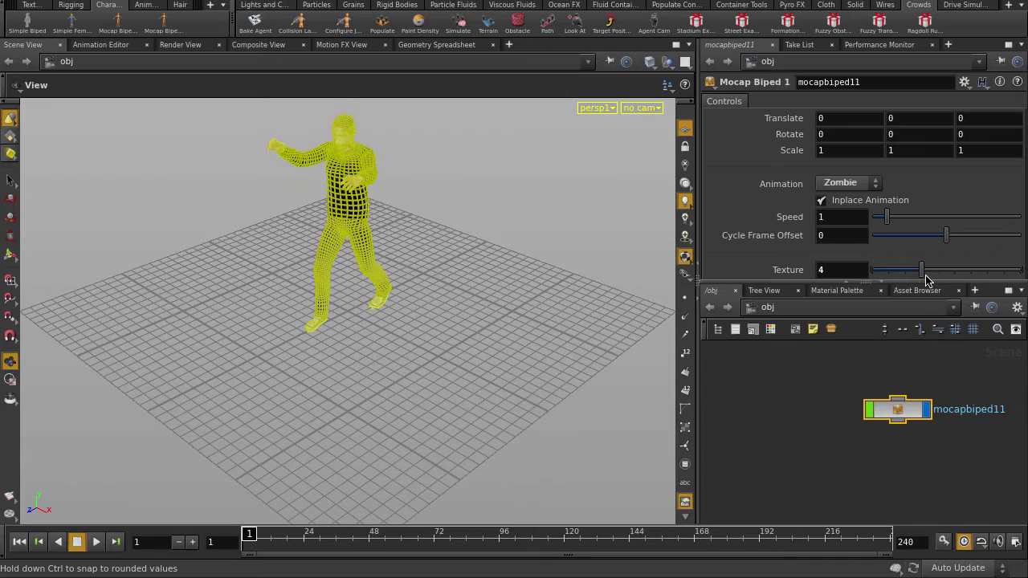
left_click(611, 184)
Bake the biped into an agent named mocapbiped1, including its animation clip.
left_click(257, 26)
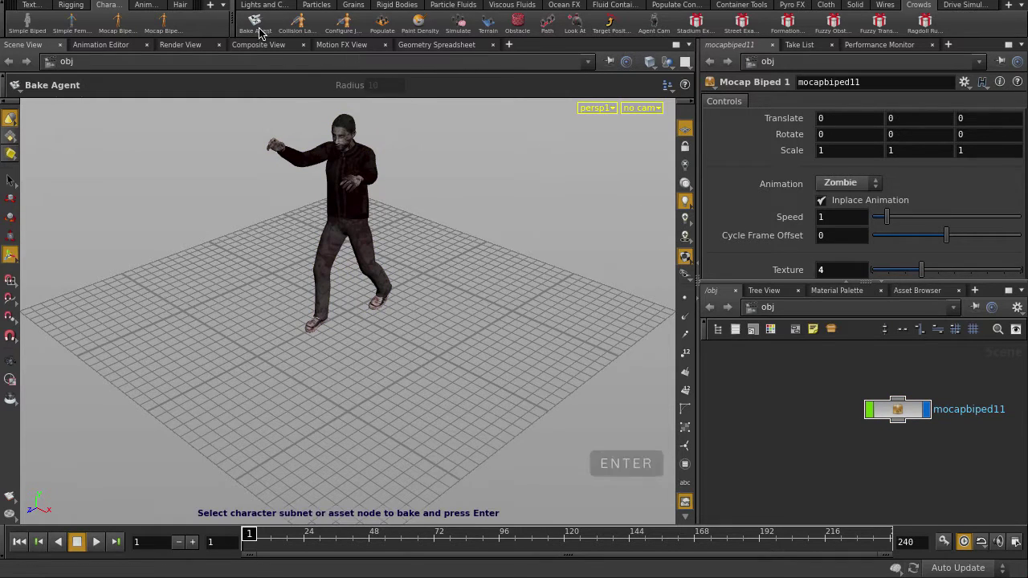
left_click(333, 161)
key("Return")
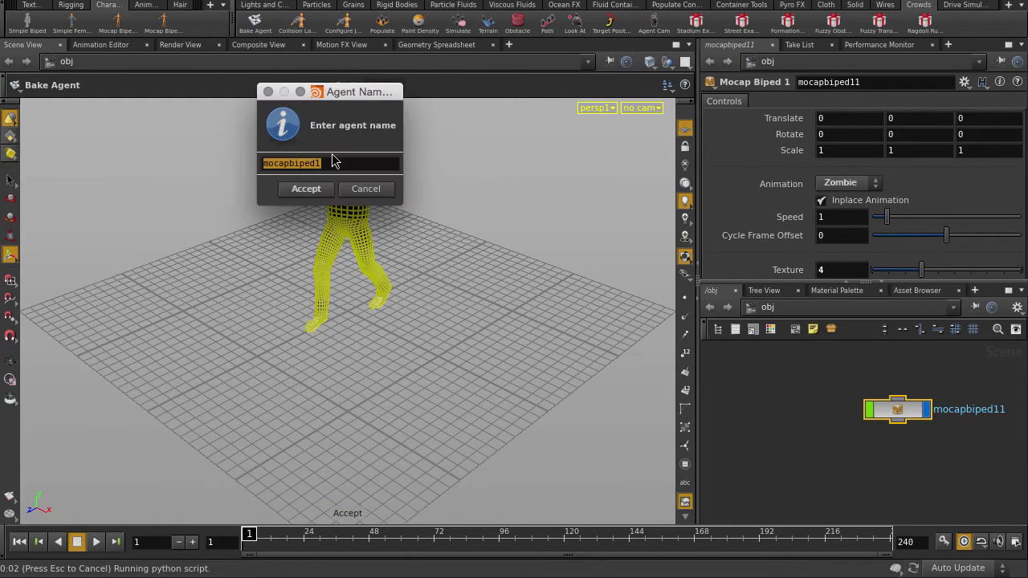
left_click(306, 189)
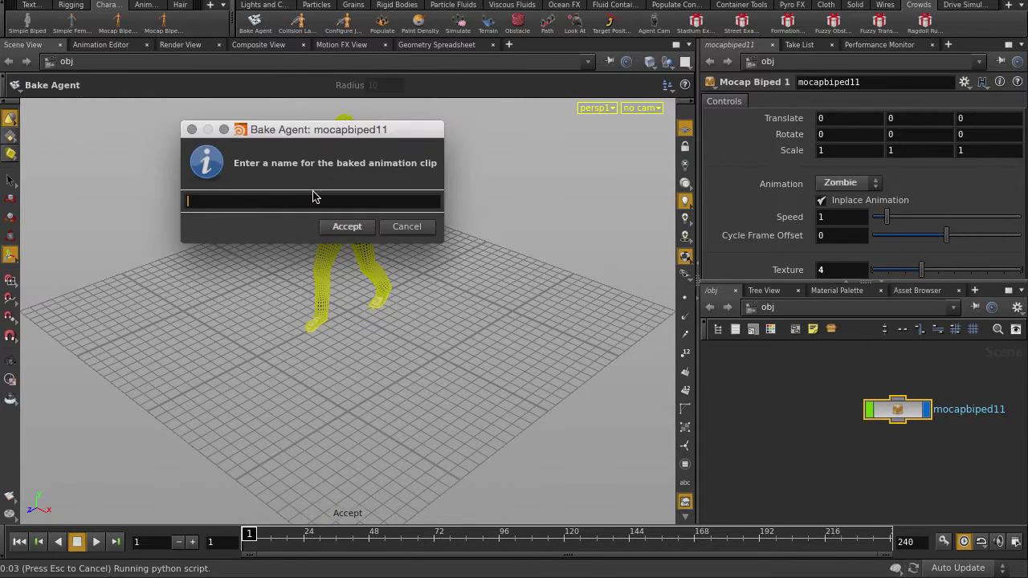
left_click(344, 228)
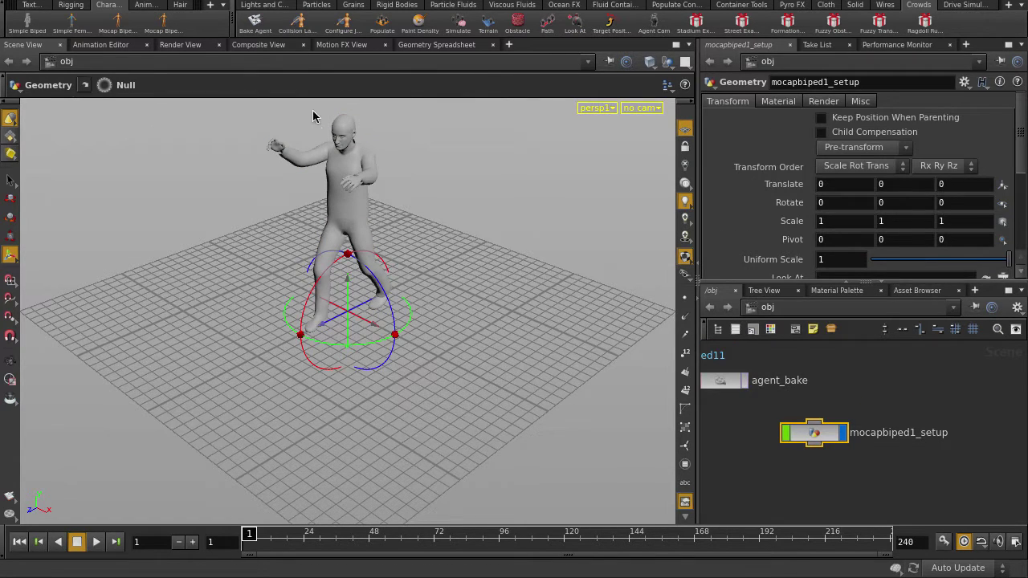
Add a collision layer to the baked agent and configure its joints.
left_click(297, 24)
left_click(344, 176)
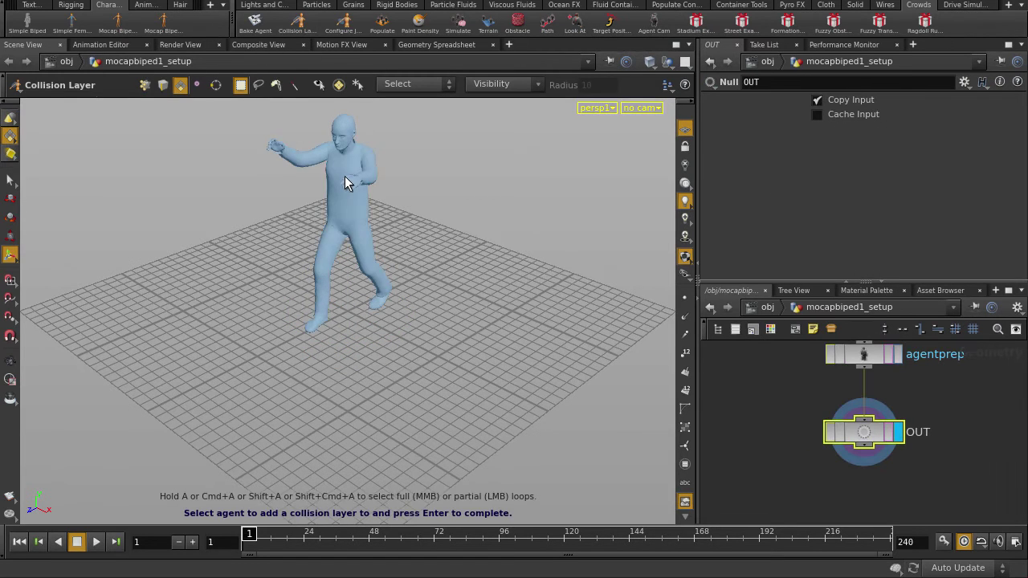
key("Return")
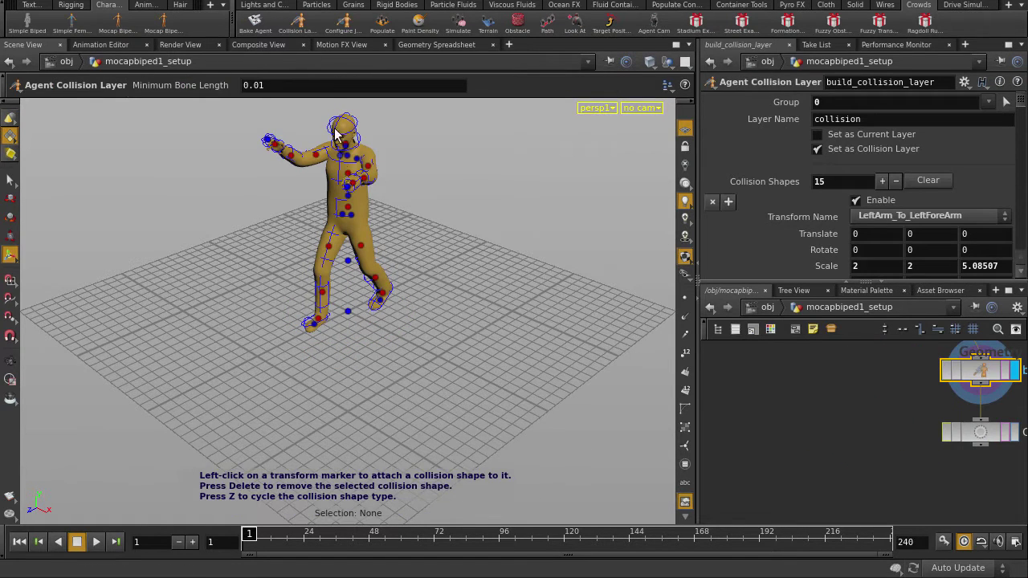
left_click(343, 28)
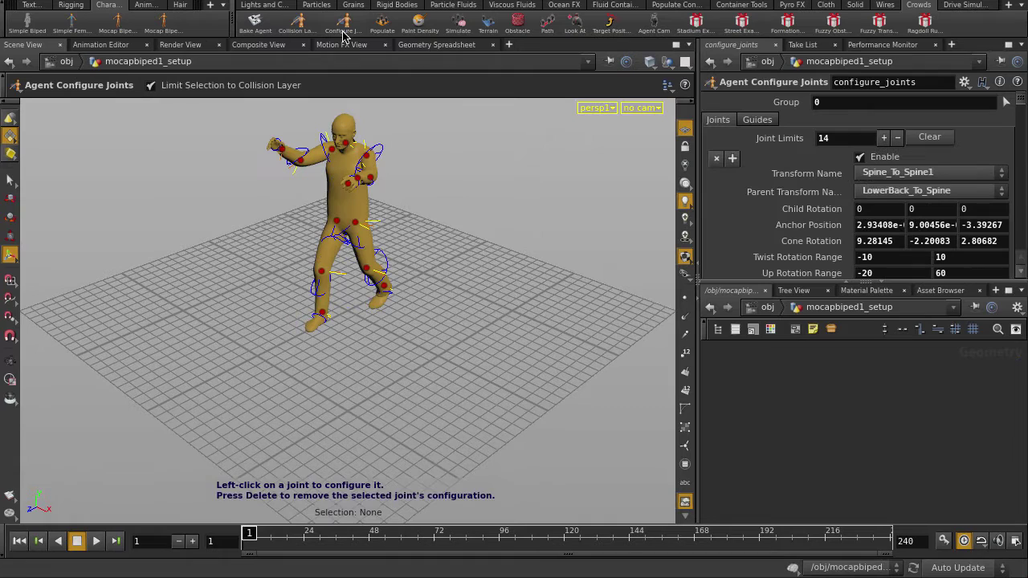
Populate a crowd from the agent setup without terrain, and create a crowd simulation from that crowd source.
left_click(383, 24)
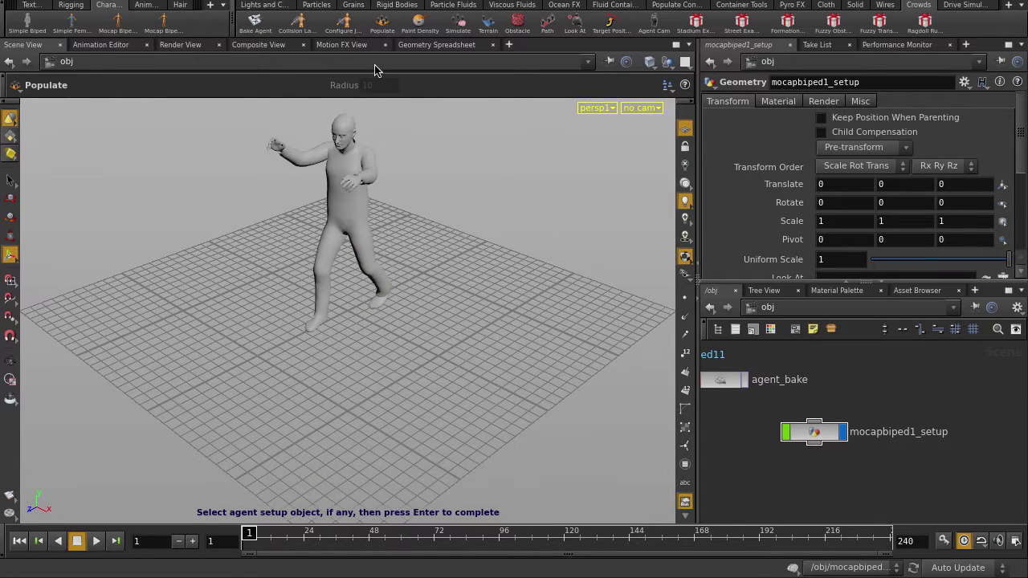
key("Return")
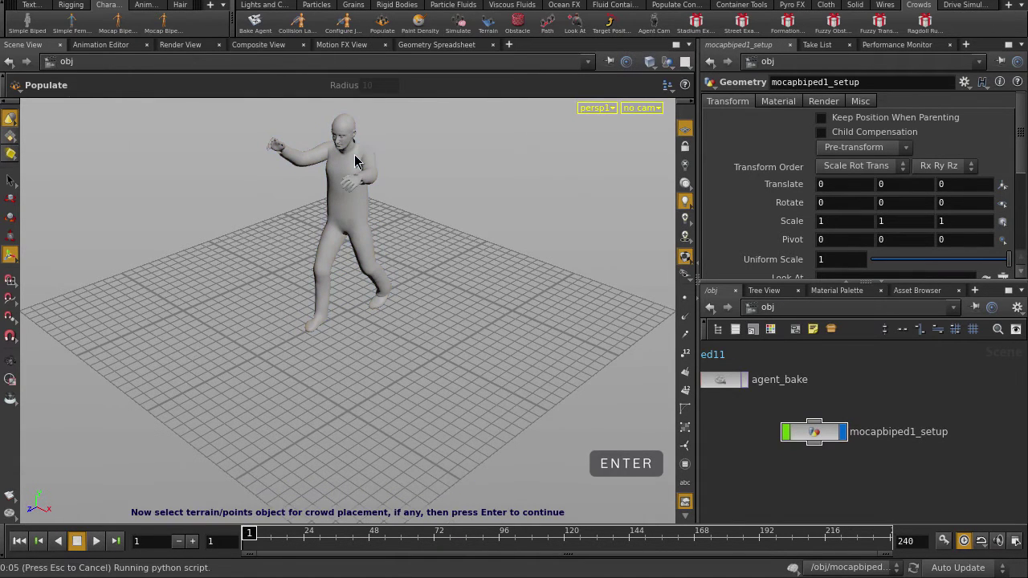
key("Return")
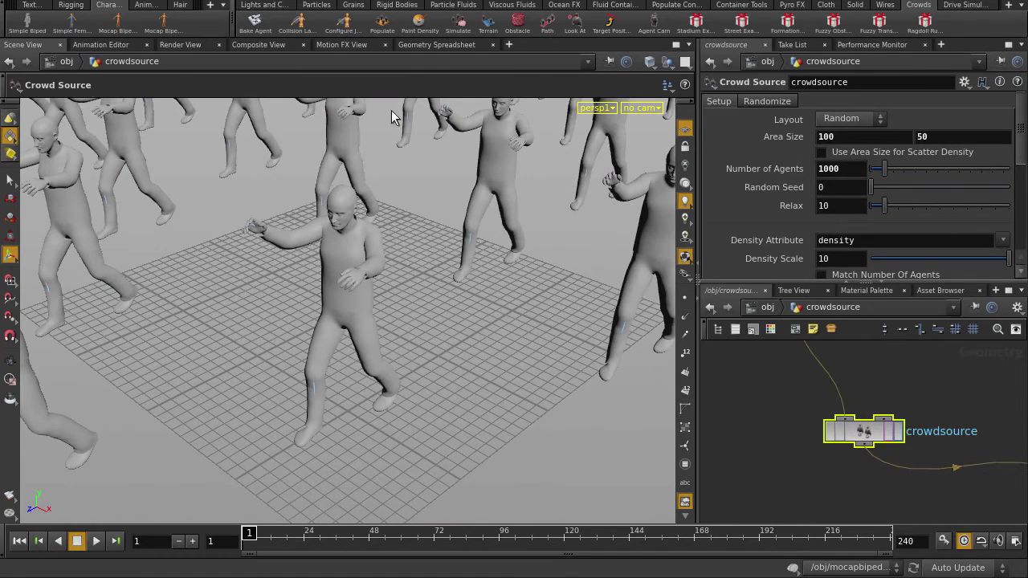
left_click(461, 31)
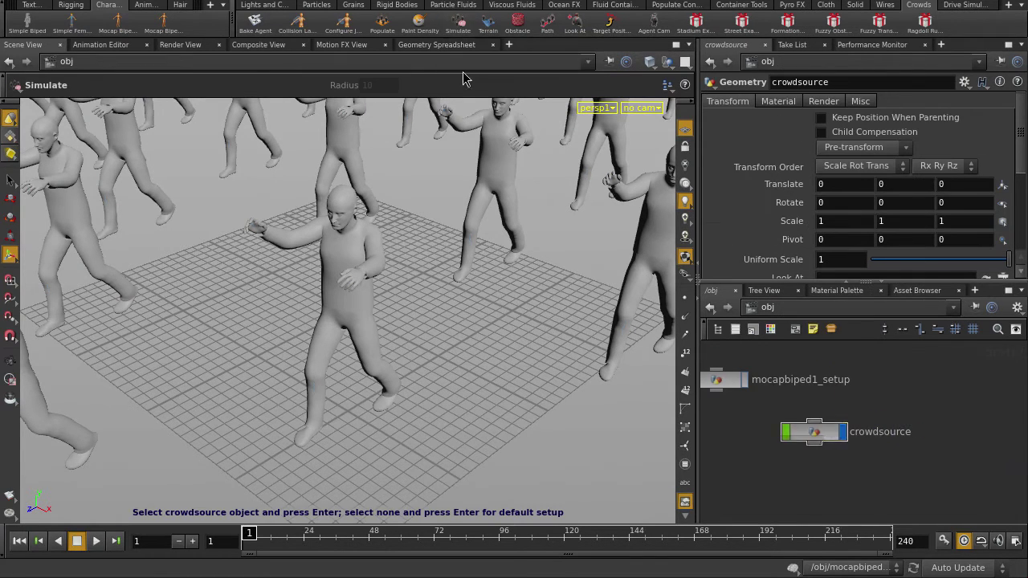
key("Return")
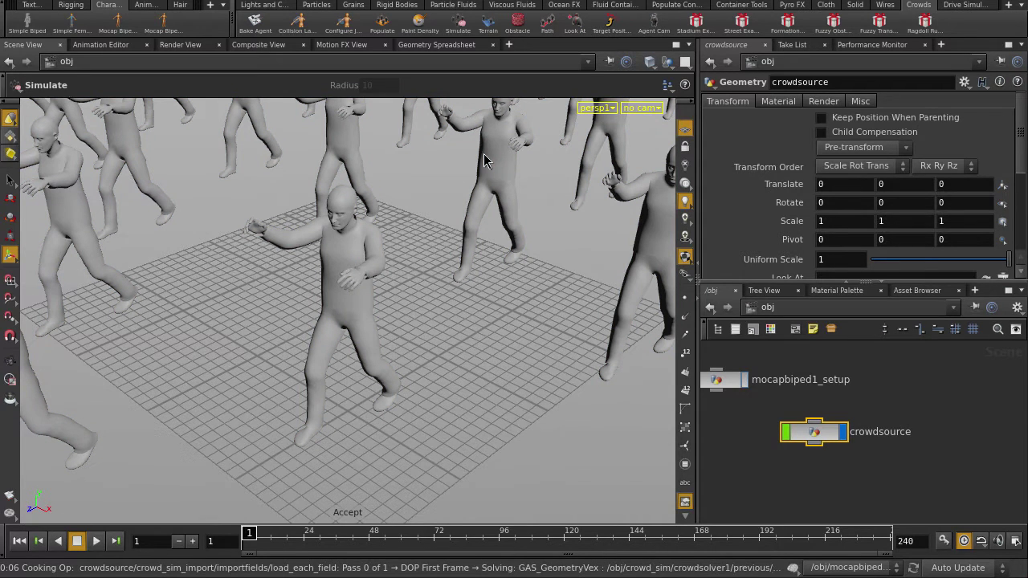
Set the crowd source to 100 agents within a 5 by 5 area.
double_click(795, 358)
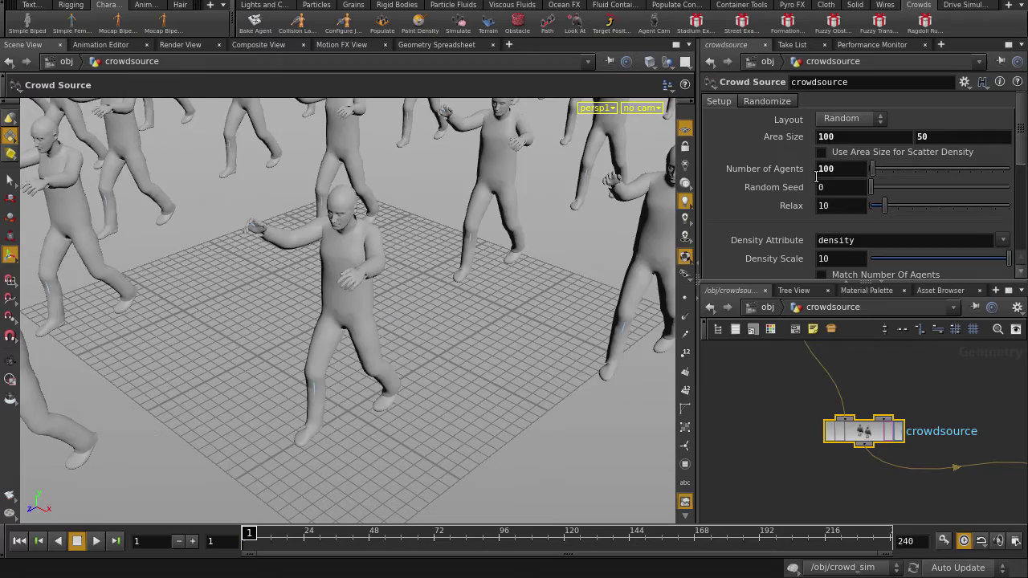
left_click_drag(840, 140, 808, 140)
type("5")
key("Tab")
type("5")
key("Return")
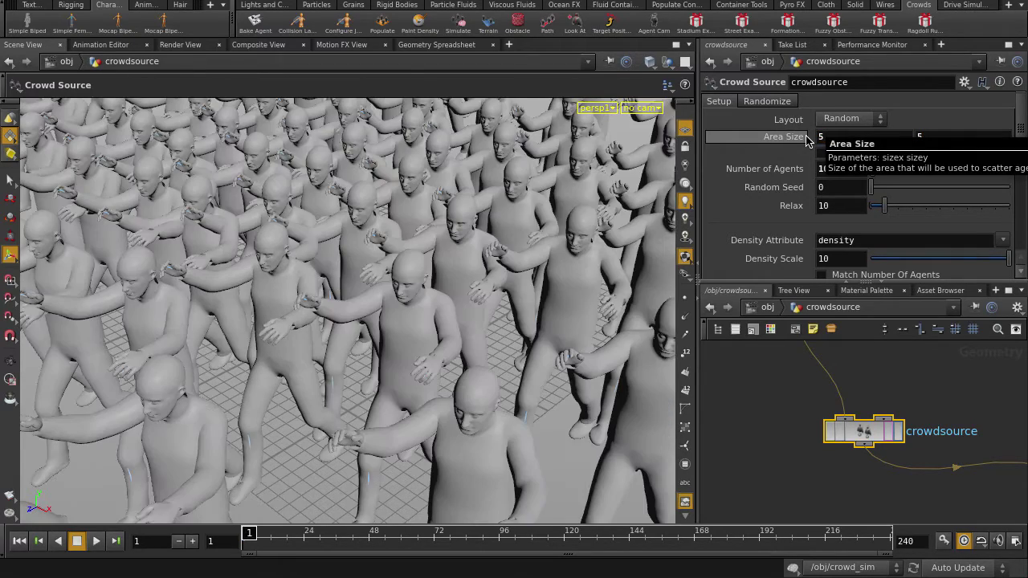
Set the crowd source's default state to zombie.
key("Escape")
left_click_drag(528, 222, 499, 256)
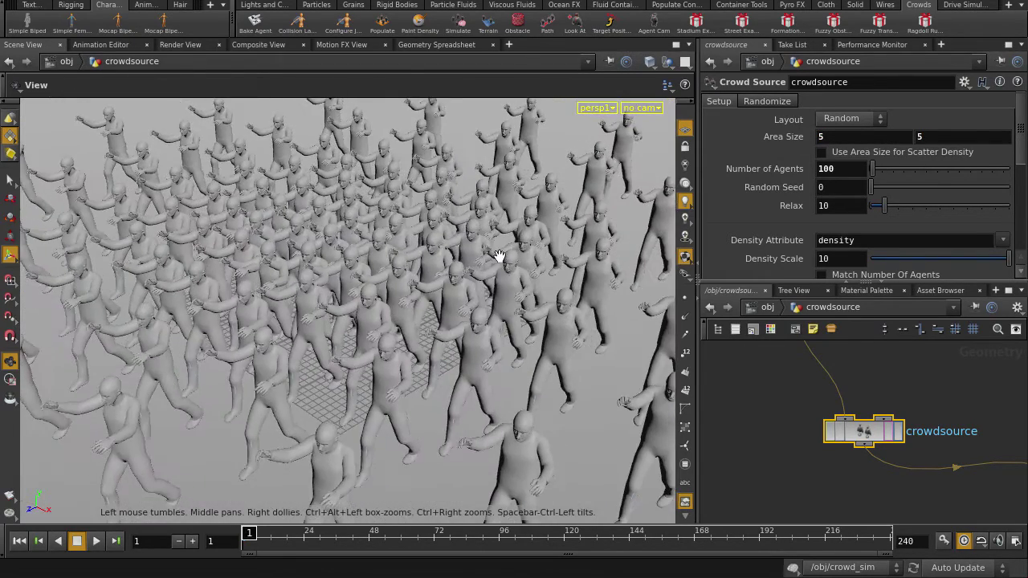
right_click_drag(499, 255, 345, 248)
key("Return")
scroll(808, 204, "down", 4)
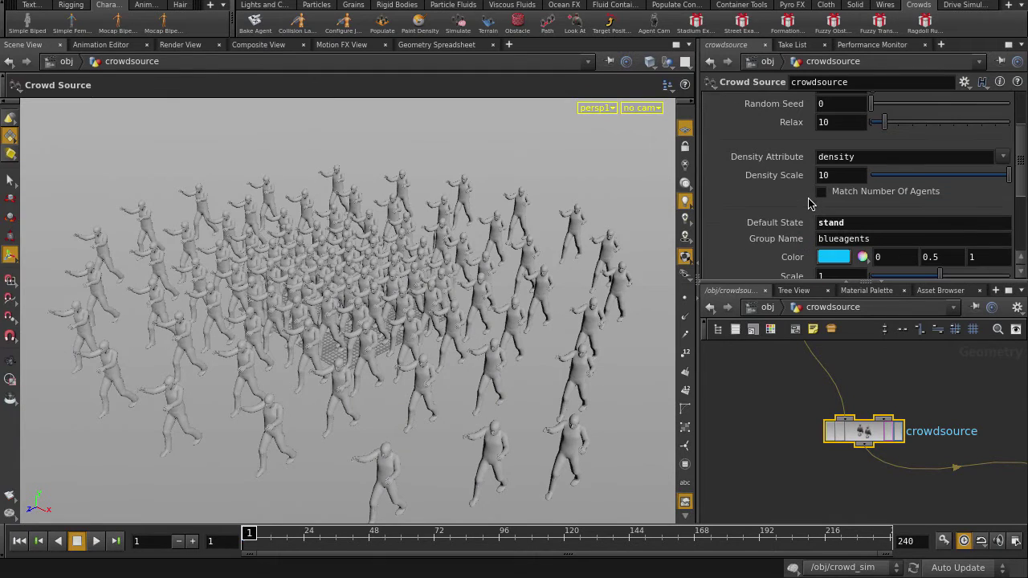
left_click(816, 227)
type("zom")
type("bie")
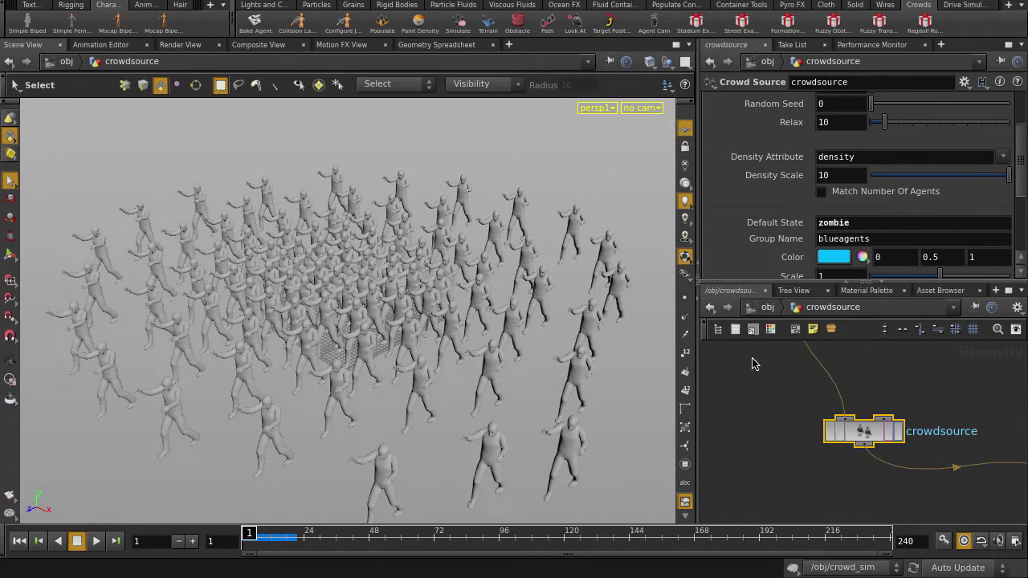
Rename the walk state node inside the crowd_sim network to zombie and play the simulation.
type("u")
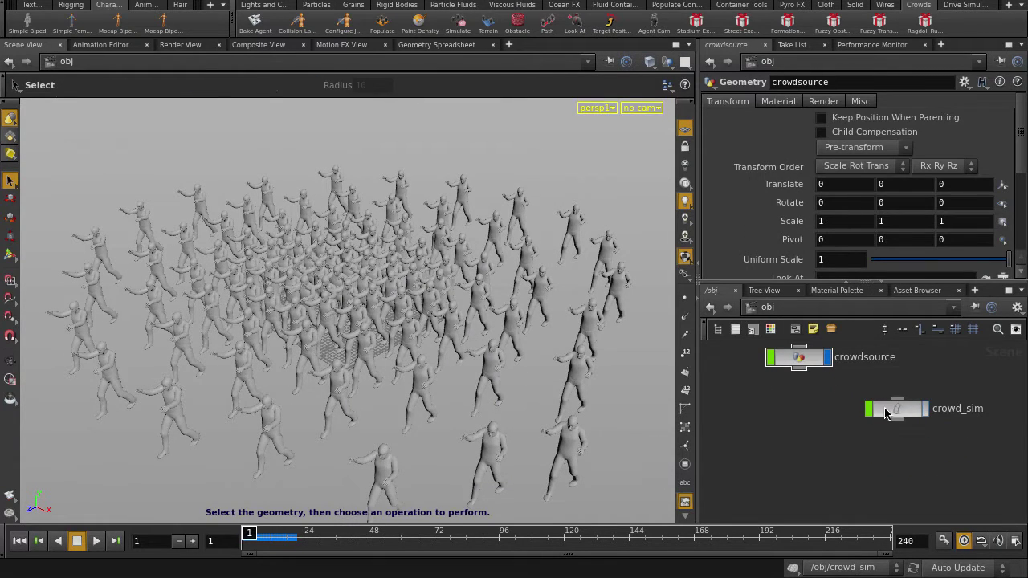
left_click(887, 410)
double_click(887, 410)
scroll(834, 387, "down", 4)
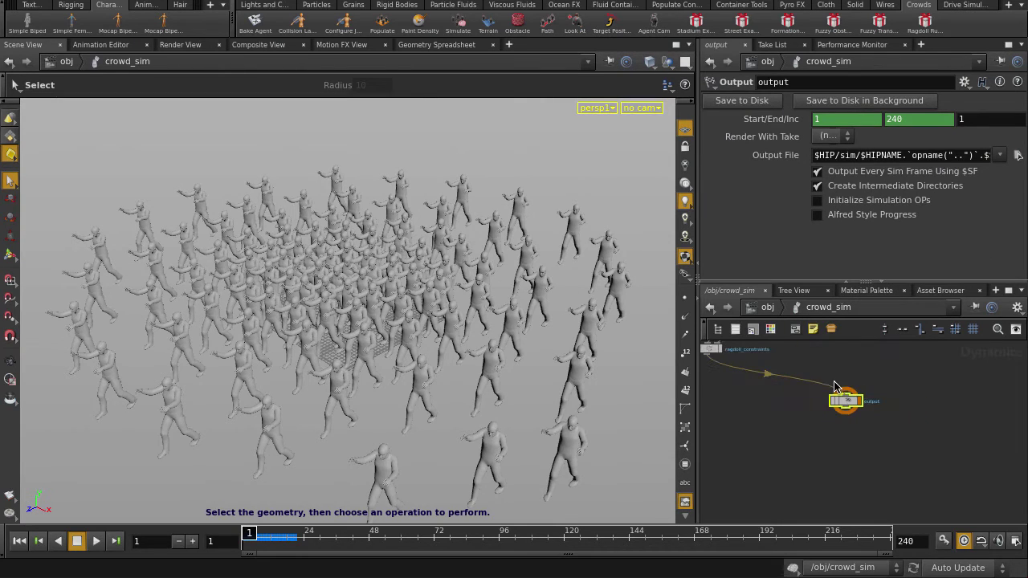
middle_click_drag(824, 372, 891, 433)
middle_click_drag(835, 377, 807, 496)
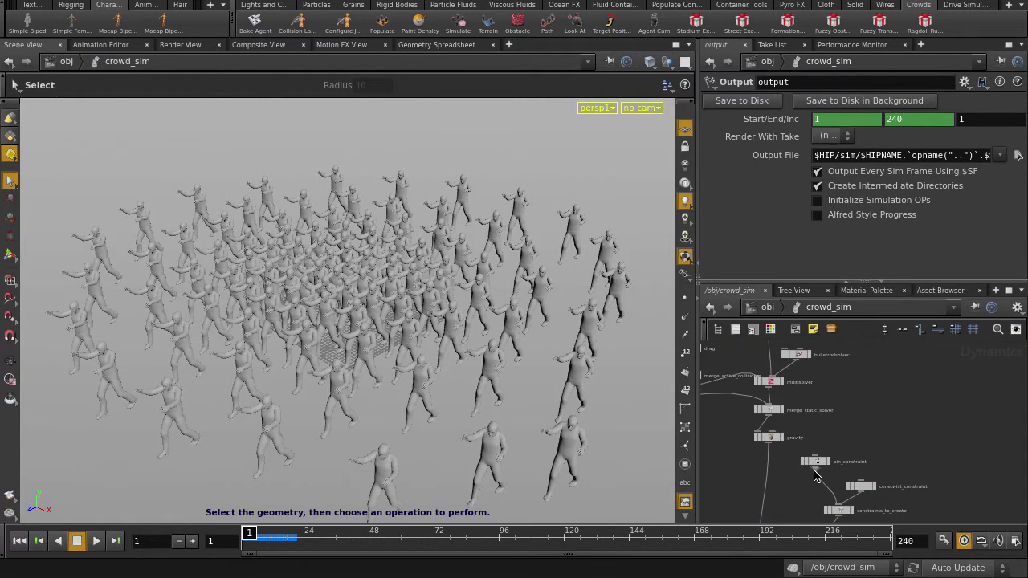
middle_click_drag(878, 398, 920, 490)
middle_click_drag(895, 377, 922, 451)
scroll(922, 451, "up", 10)
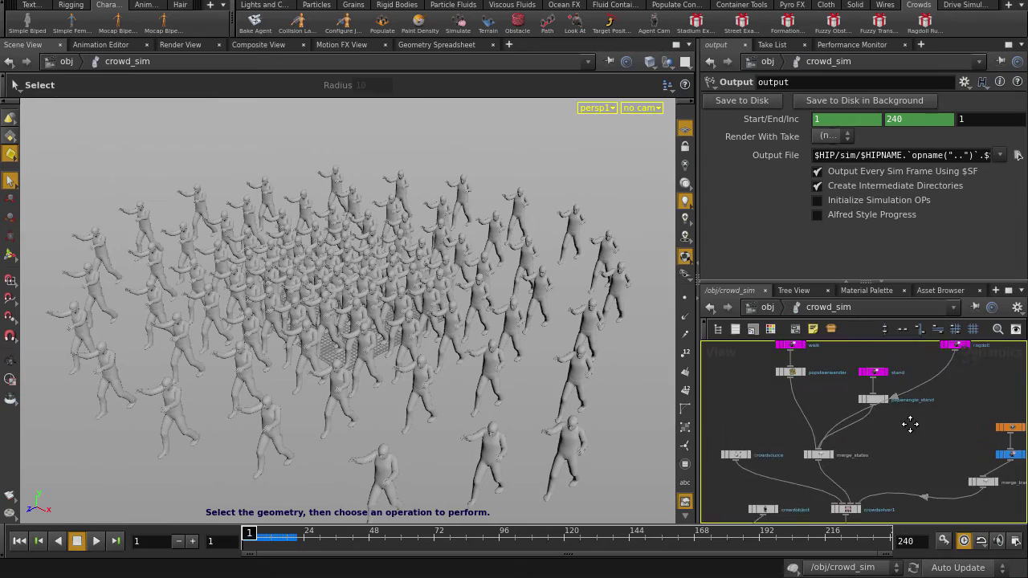
double_click(891, 433)
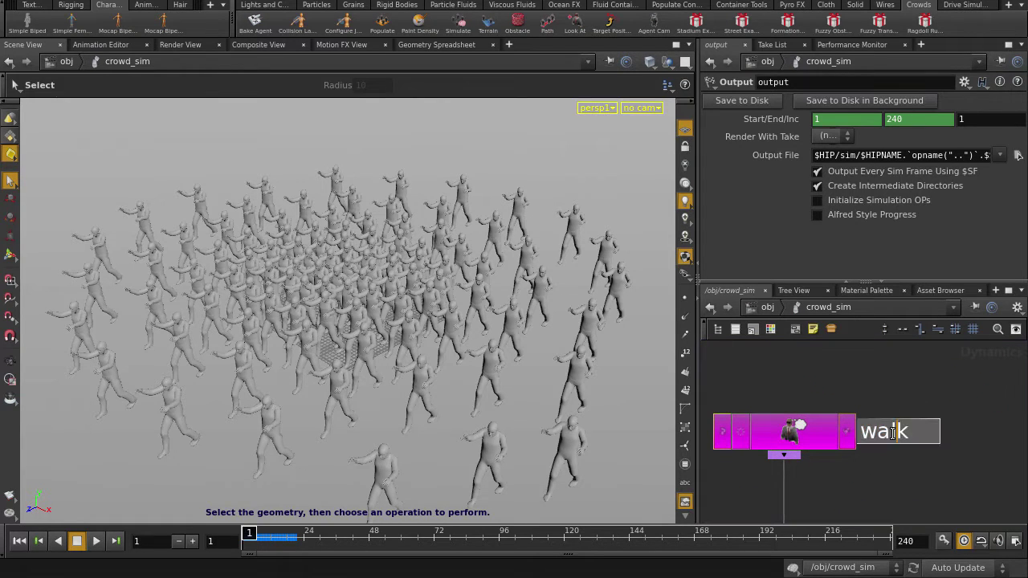
type("Zombie")
key("Return")
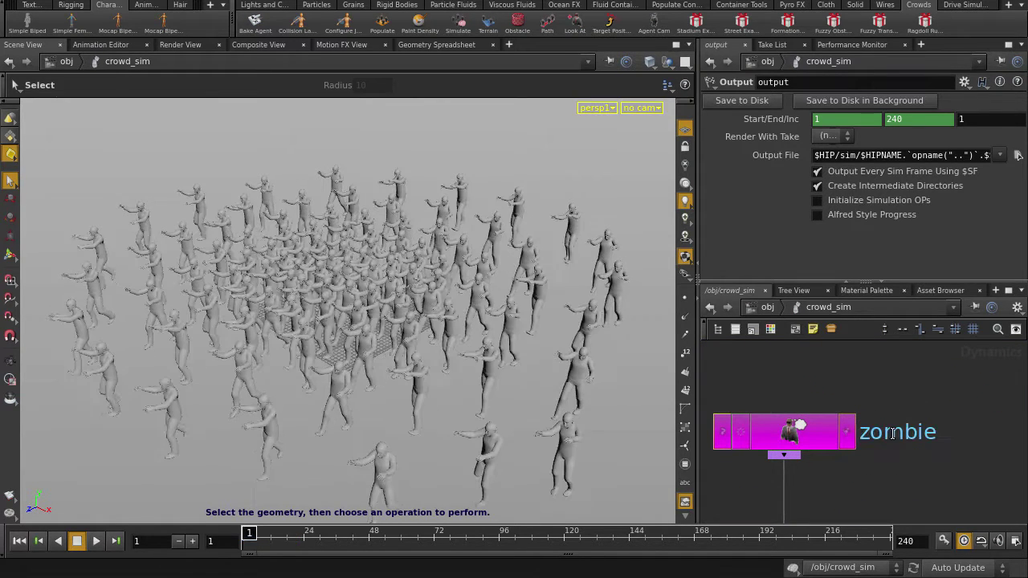
key("Up")
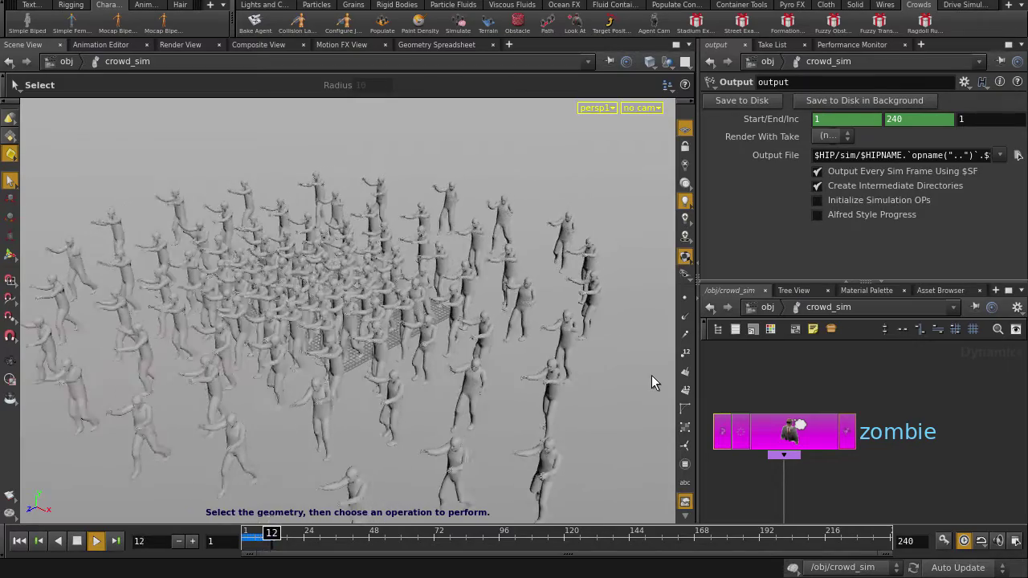
Add a rigid-body ground plane to the scene and turn off its display.
key("u")
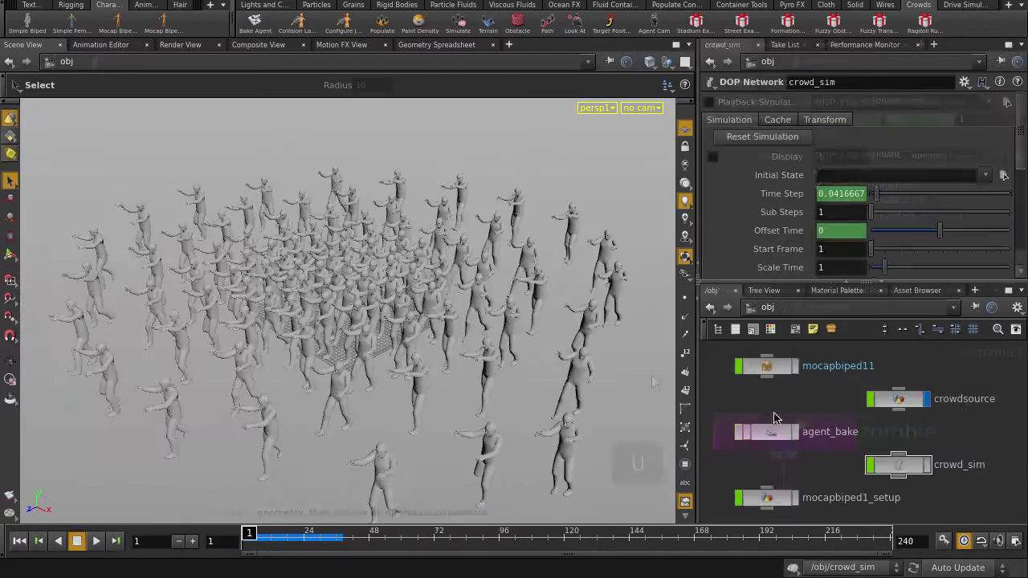
left_click(410, 6)
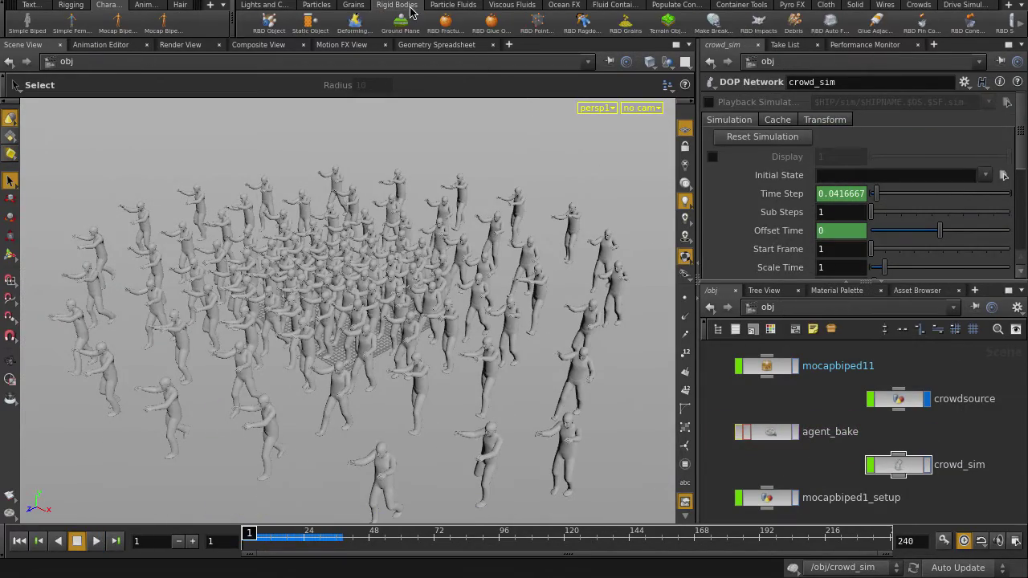
left_click(401, 24)
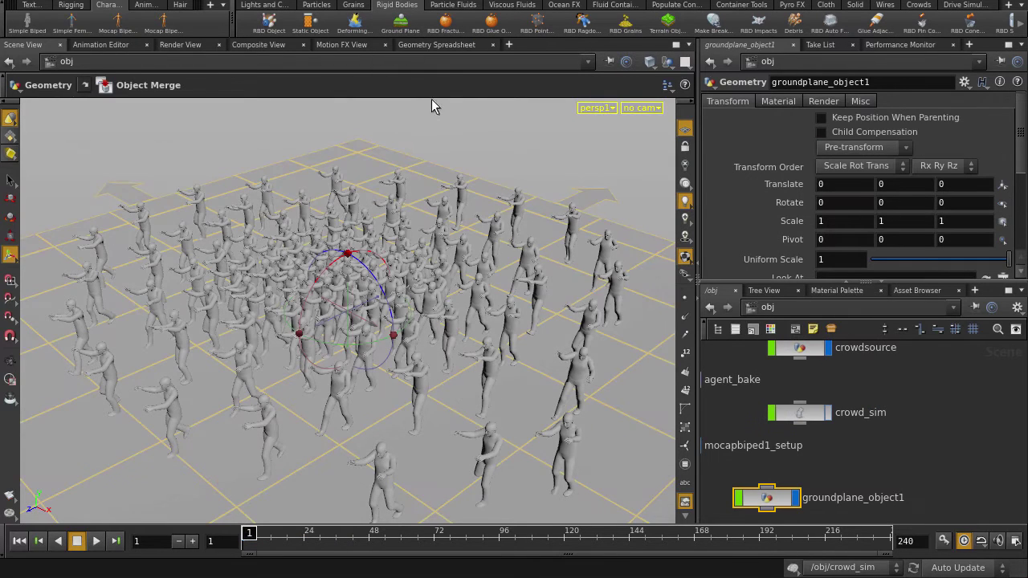
left_click(472, 148)
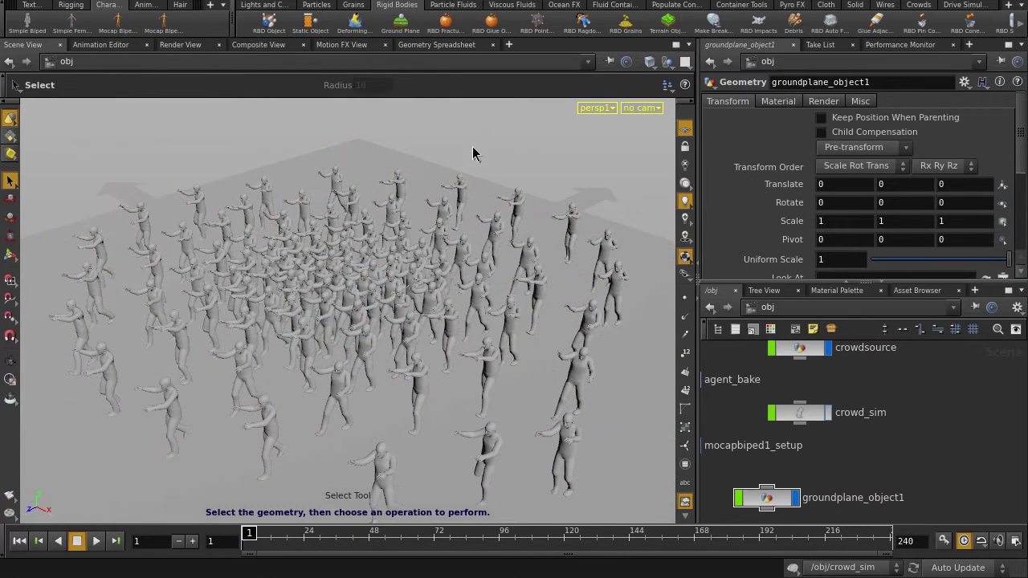
left_click(796, 498)
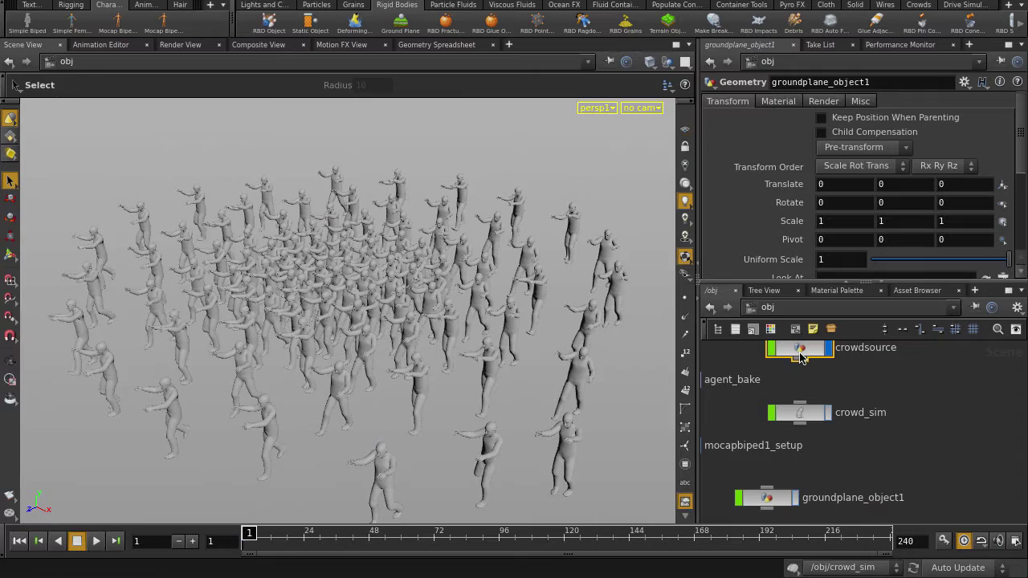
Assign the first material from mocapbiped11's MATERIALS network to the crowdsource object.
left_click(801, 353)
left_click(776, 102)
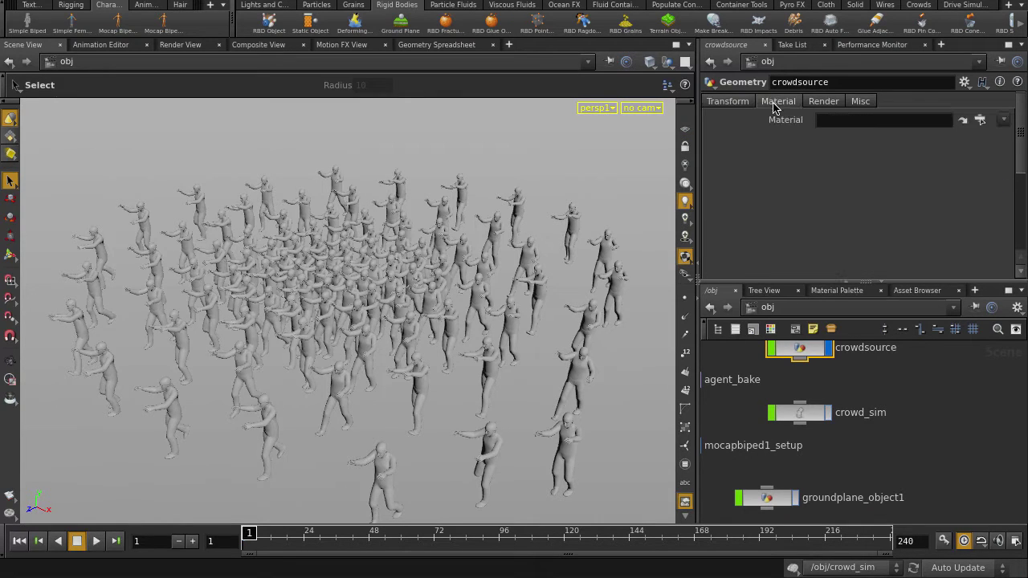
left_click(979, 121)
left_click(756, 235)
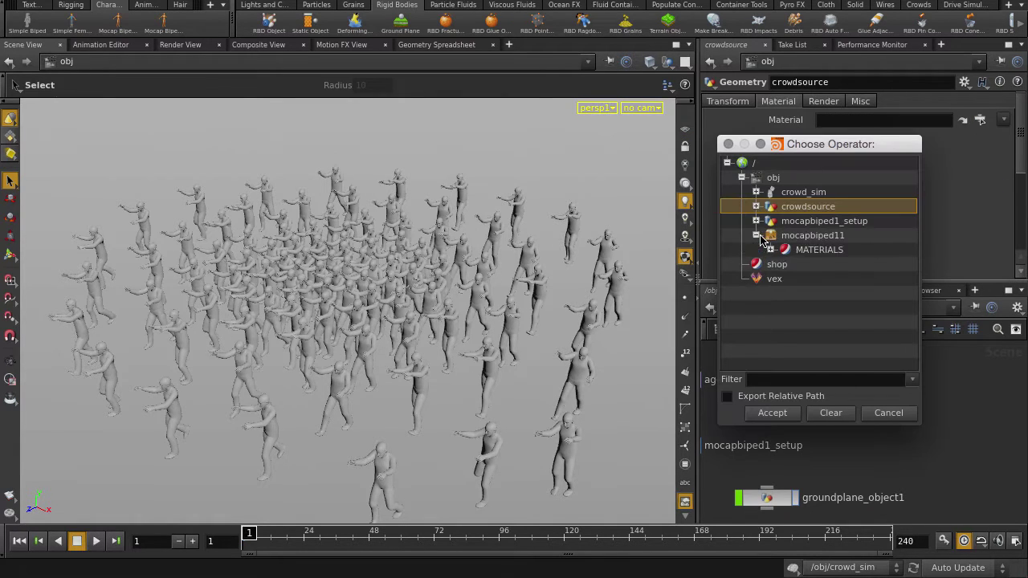
left_click(770, 250)
left_click(819, 264)
left_click(773, 413)
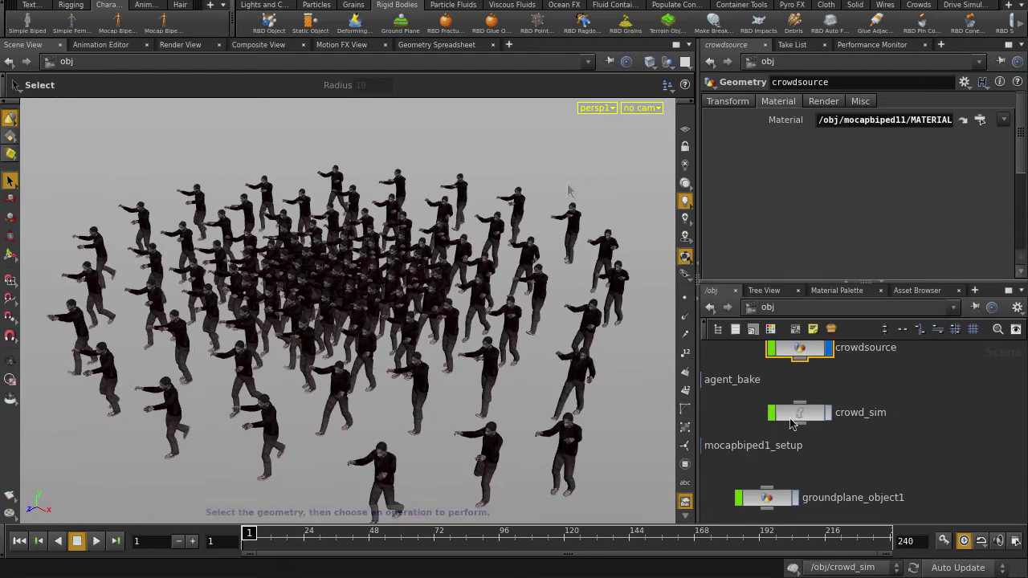
Add a sphere object at the centre of the crowd and scale it uniformly to about 2.86.
key("Tab")
type("sphe")
key("Return")
key("Return")
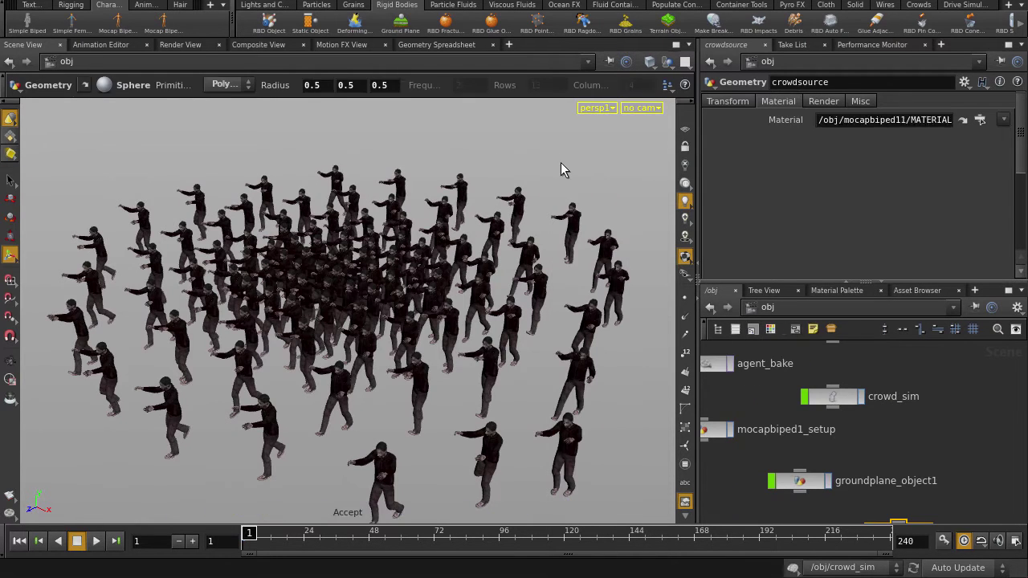
left_click_drag(350, 301, 354, 46)
key("e")
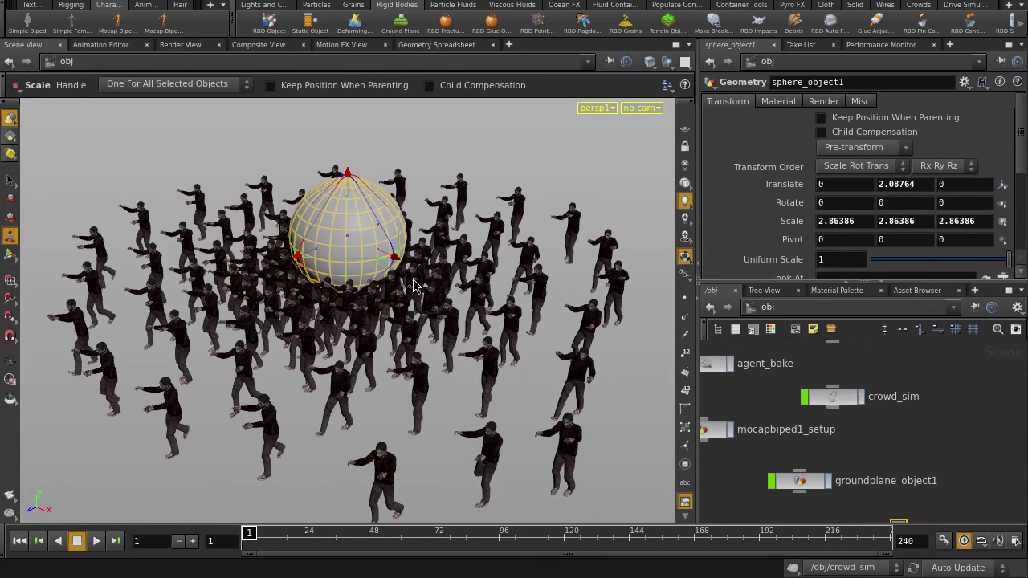
Move the sphere clear of the crowd to about 1.73 in Y and 10.26 in Z, and make it an RBD object.
left_click_drag(425, 303, 375, 225, "alt")
key("t")
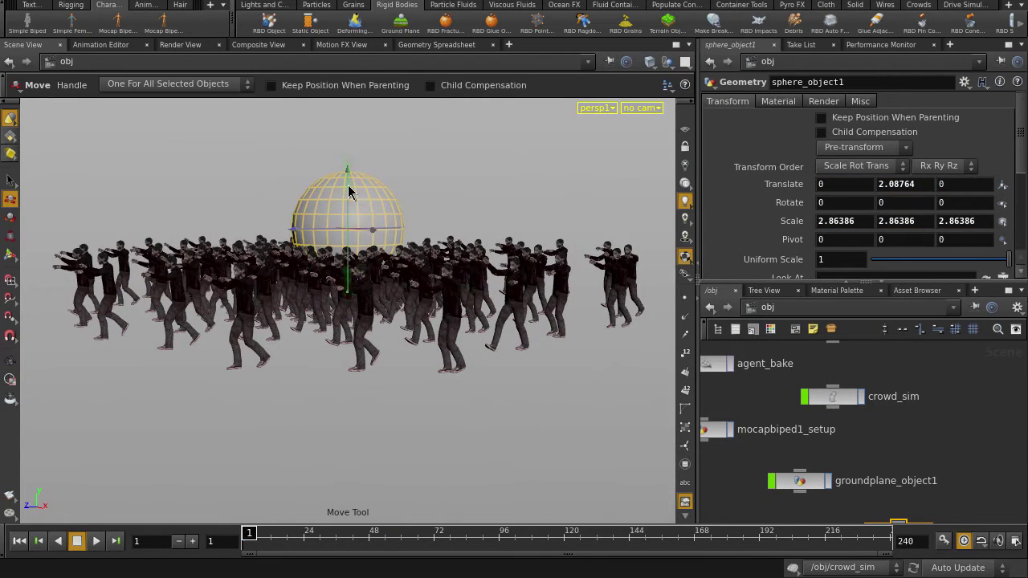
left_click_drag(347, 192, 477, 268)
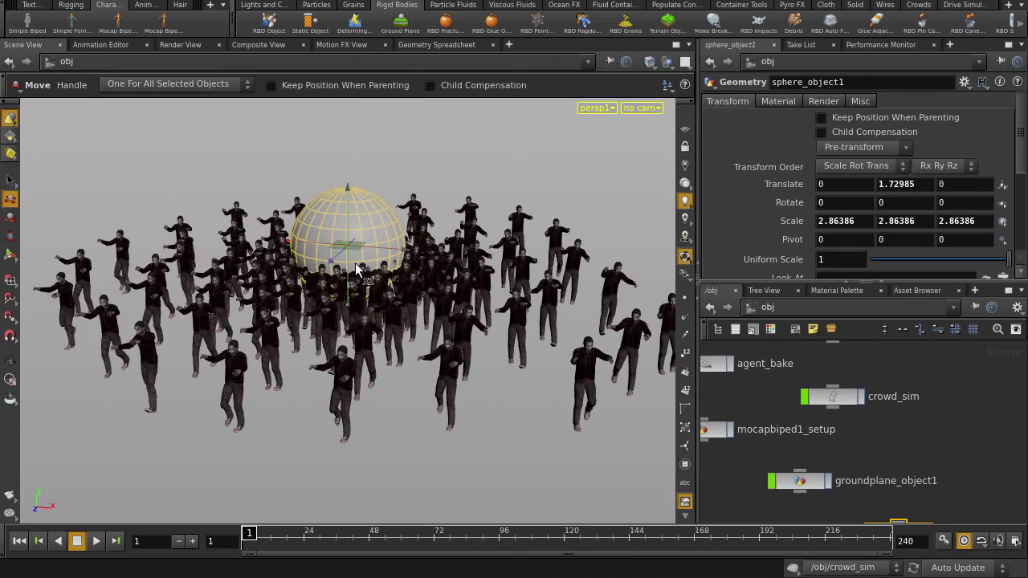
left_click_drag(357, 269, 298, 358)
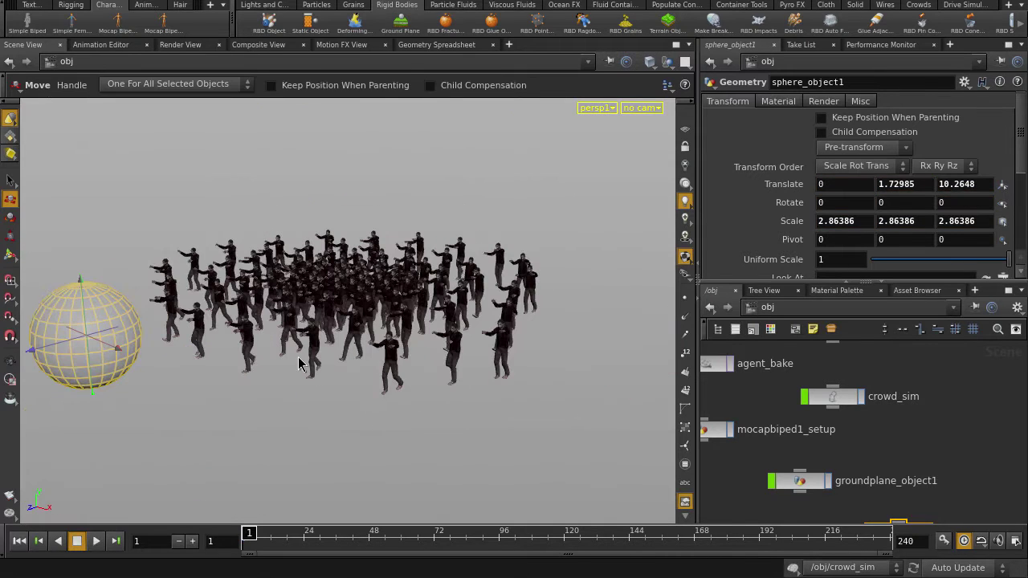
left_click(270, 24)
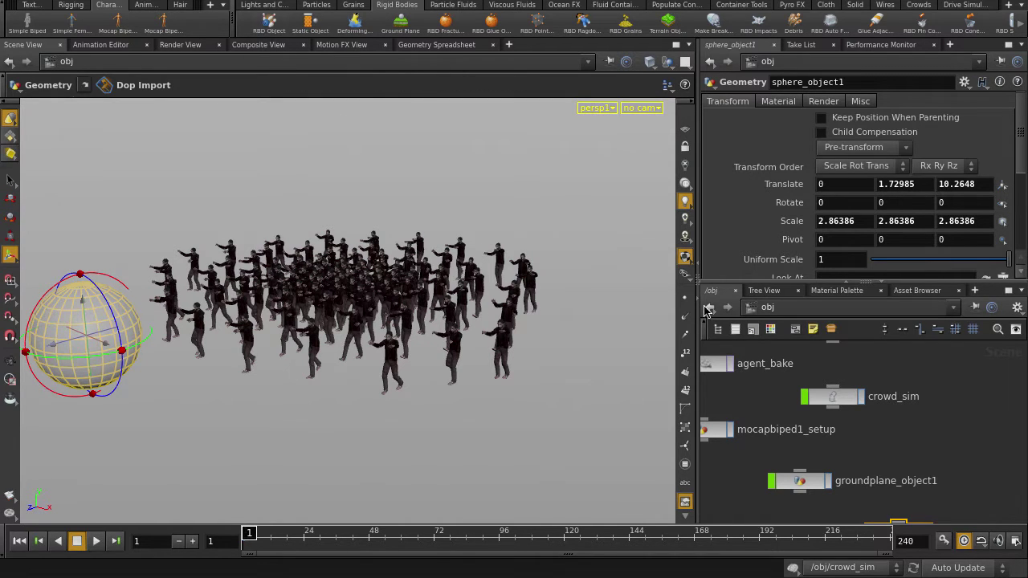
Insert a Color node between sphere1 and rest1 inside the sphere_object1 network.
key("l")
double_click(897, 386)
middle_click_drag(956, 389, 965, 467)
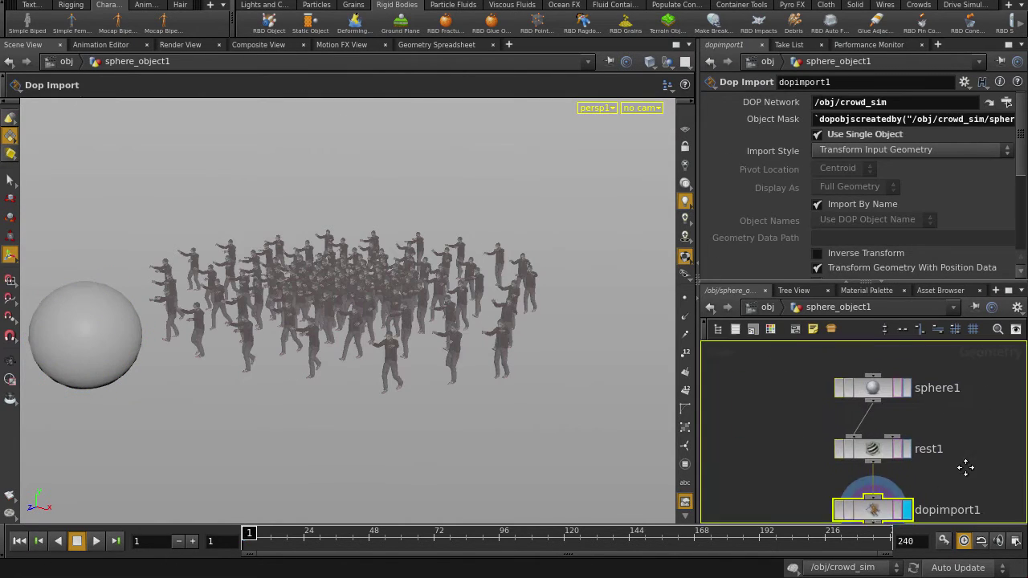
key("Tab")
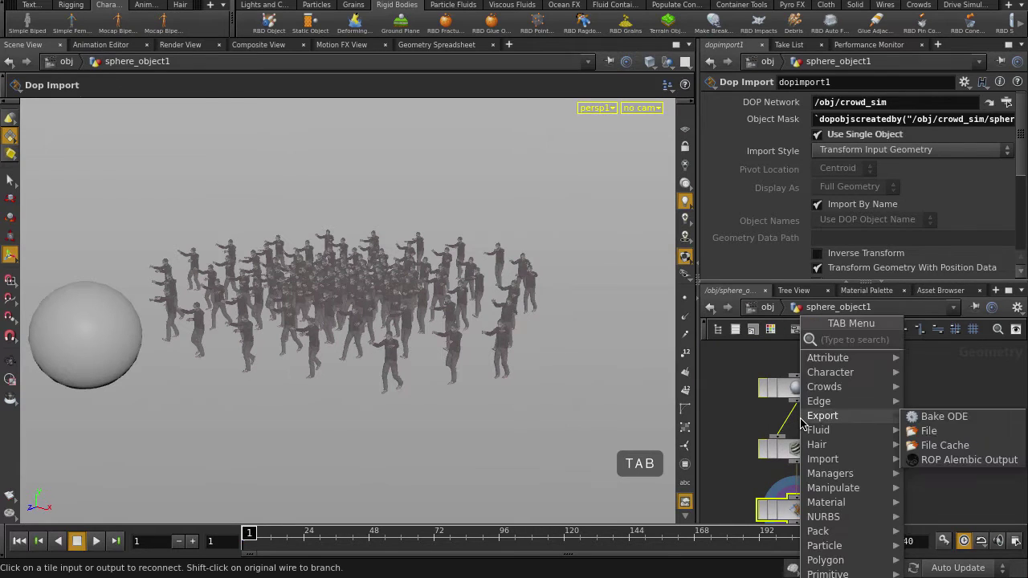
type("col")
key("Return")
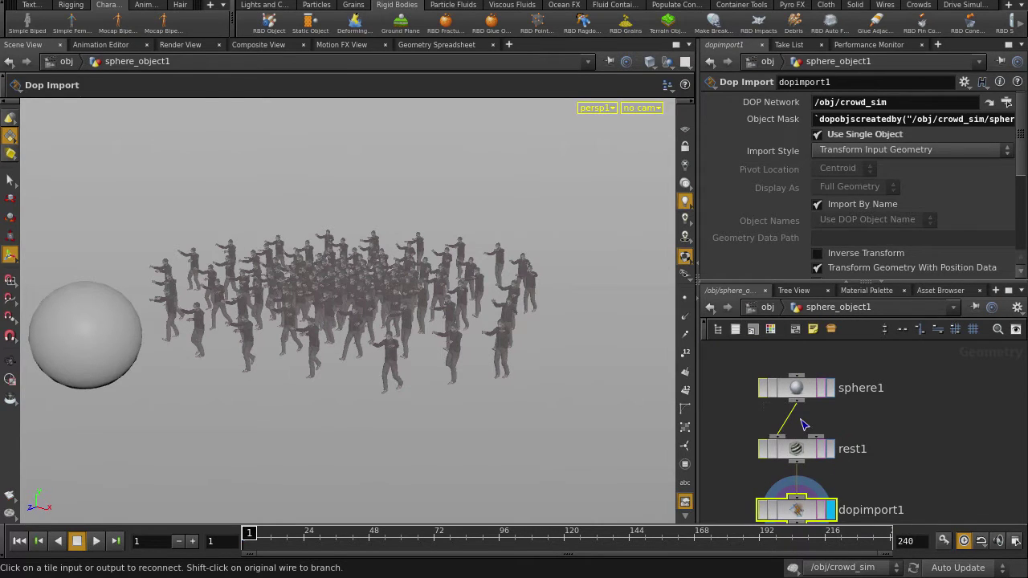
left_click(803, 425)
Set the Color node's class to Primitive and its color type to Random, and return to the object level.
left_click(832, 141)
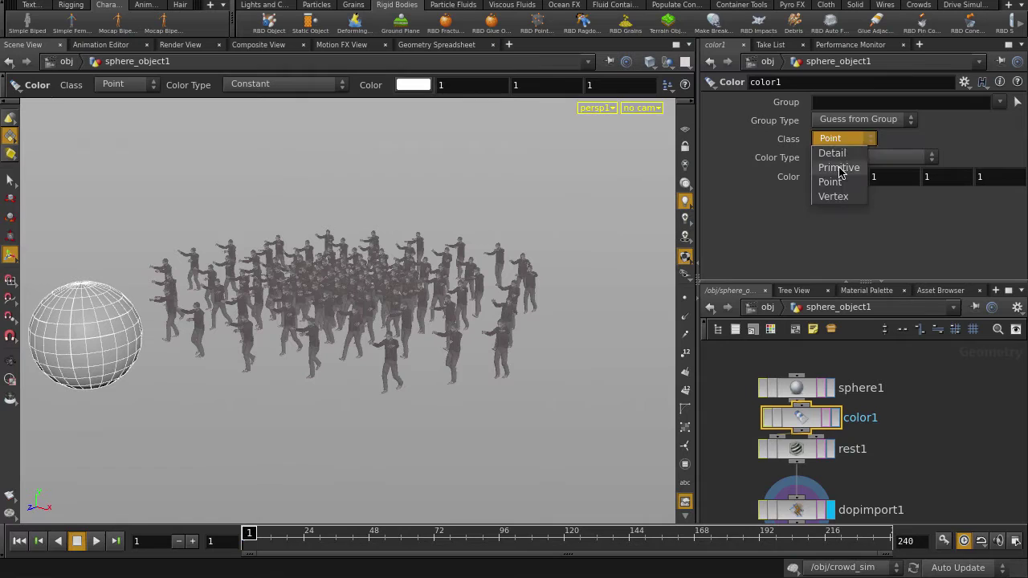
left_click(838, 166)
left_click(839, 158)
left_click(837, 200)
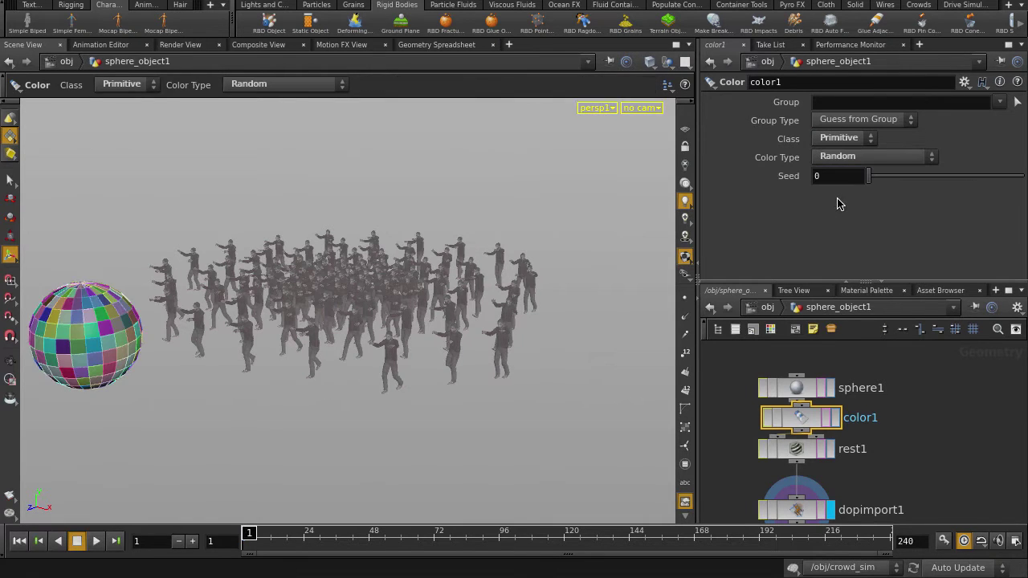
key("u")
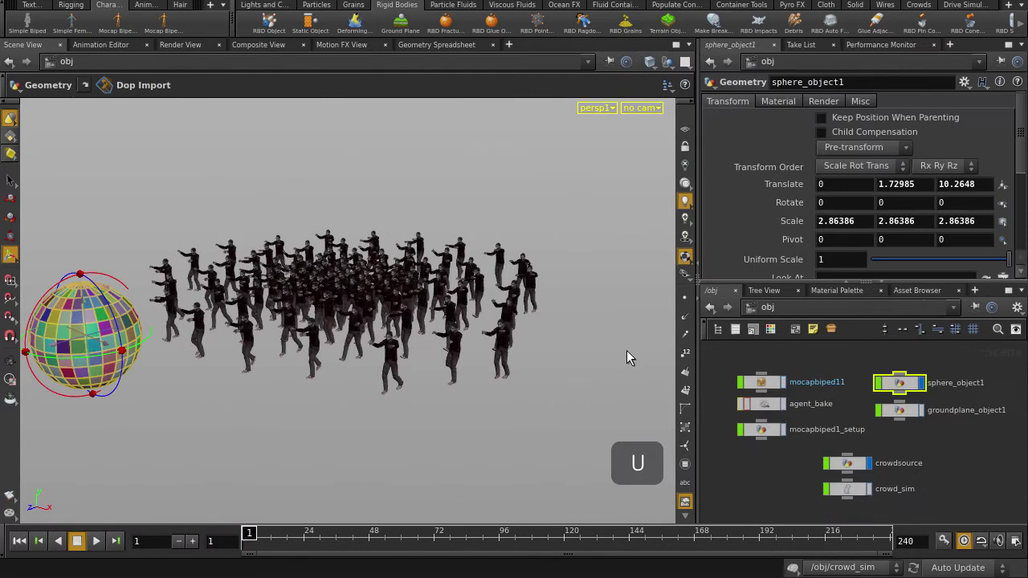
In the crowd_sim network, move the sphere_object1 node clear of merge_active_collisions and copy its name.
left_click(853, 496)
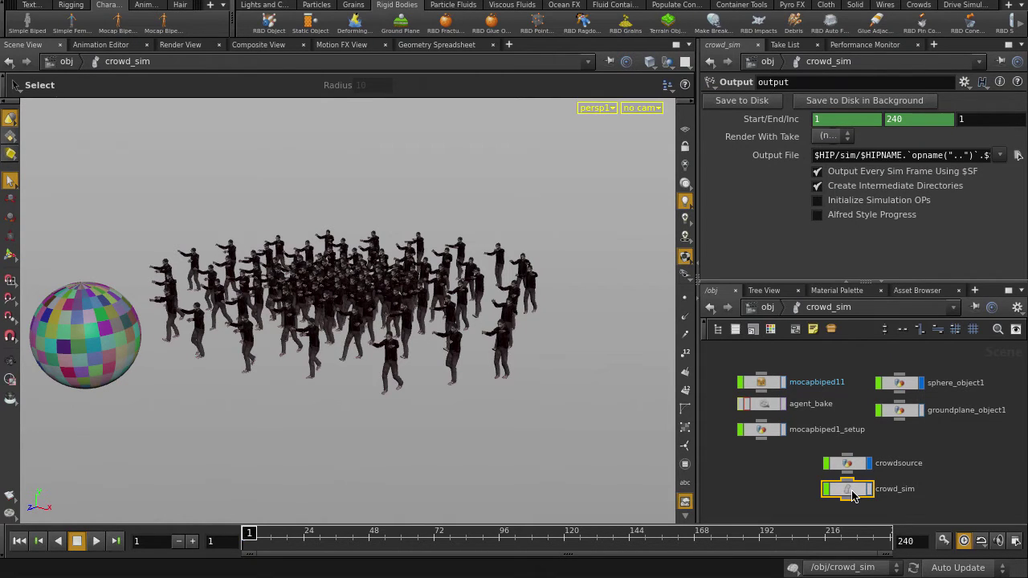
double_click(852, 492)
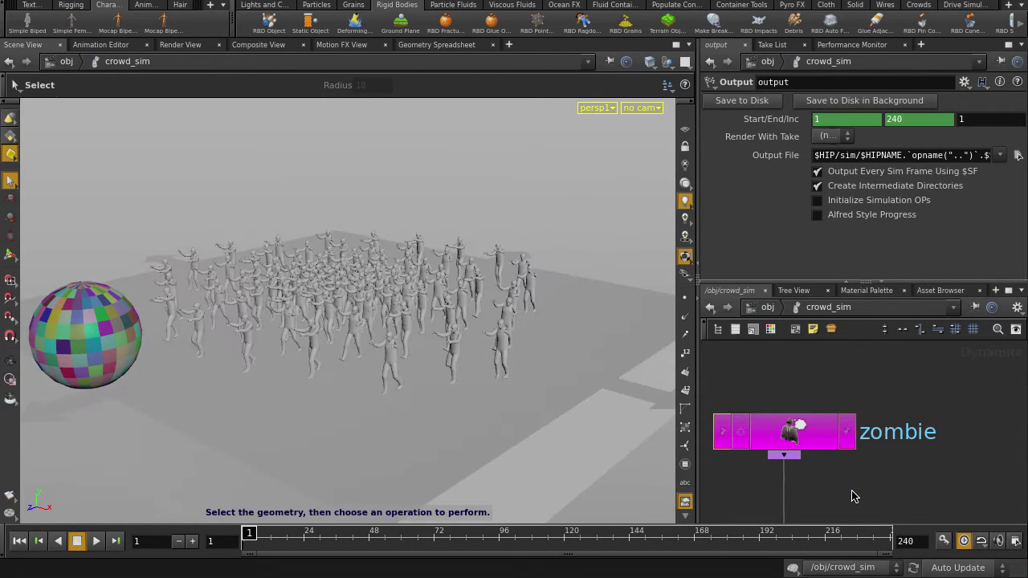
key("ctrl+b")
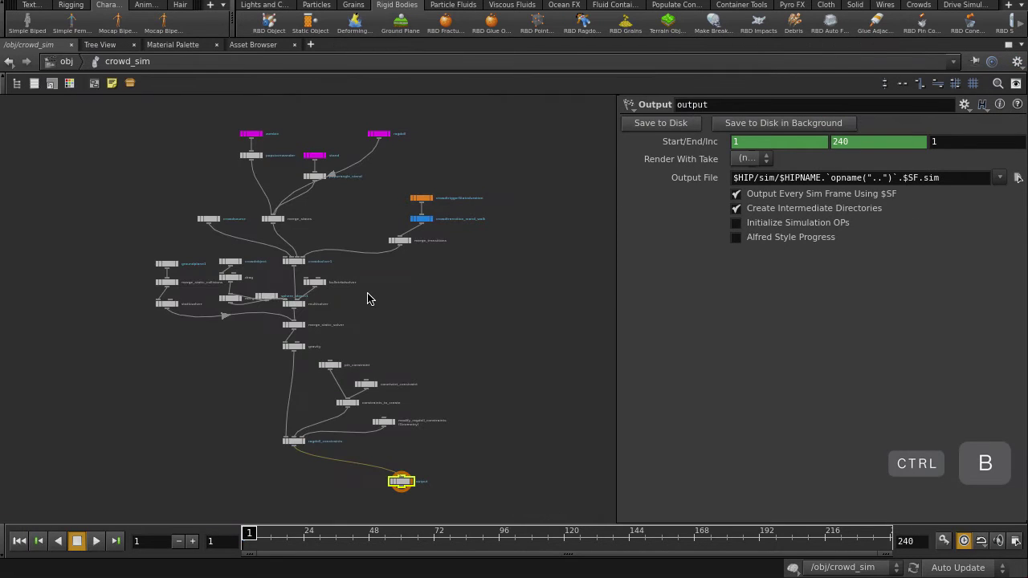
scroll(368, 299, "up", 5)
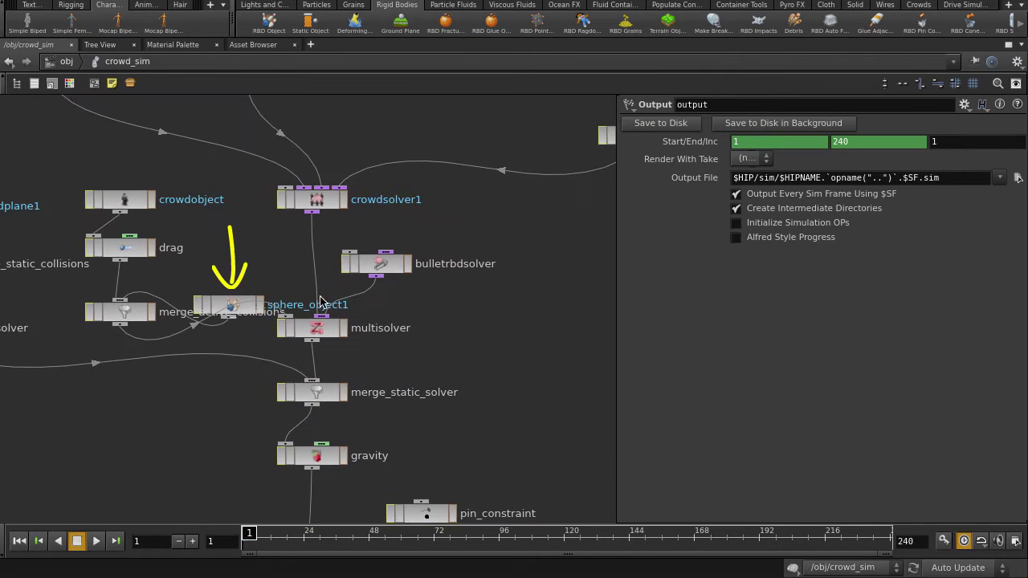
left_click_drag(231, 308, 238, 250)
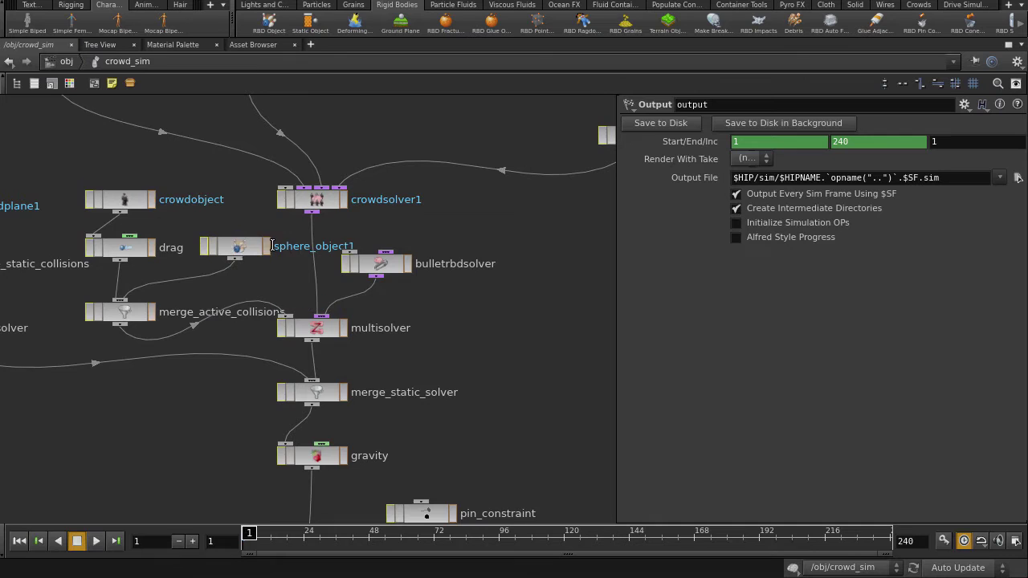
double_click(274, 245)
key("ctrl+c")
key("Return")
Set the crowdtriggerStateduration trigger type to RBD Impact Data with sphere_object1 as its DOP impact object.
middle_click_drag(477, 220, 284, 221)
left_click(360, 229)
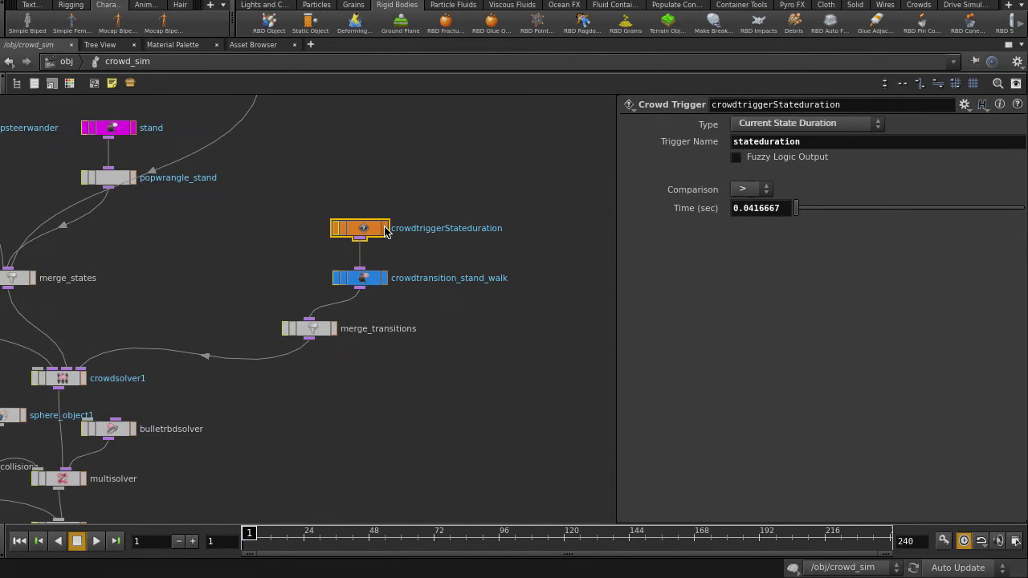
left_click(744, 128)
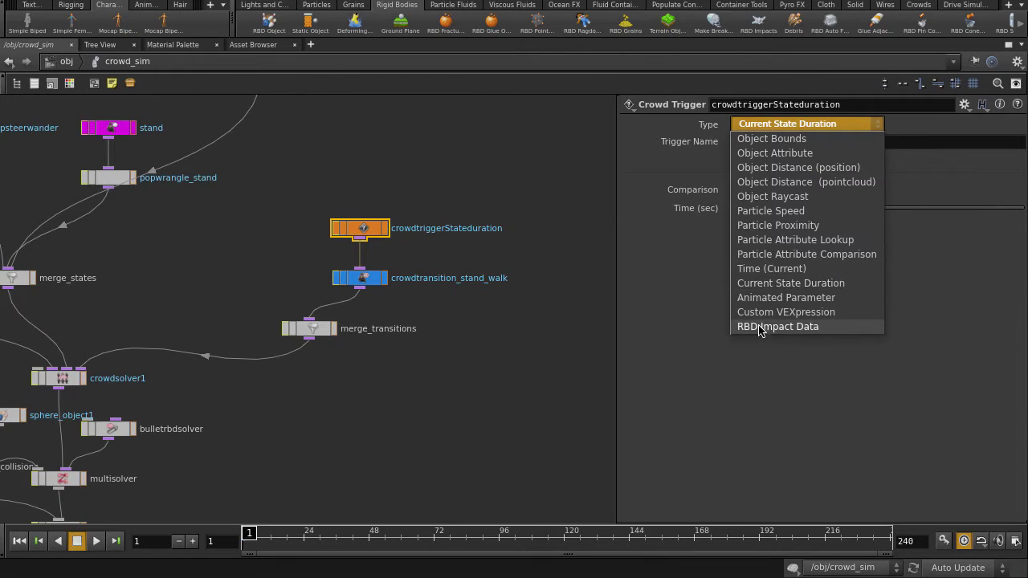
left_click(741, 328)
left_click(759, 187)
key("ctrl+v")
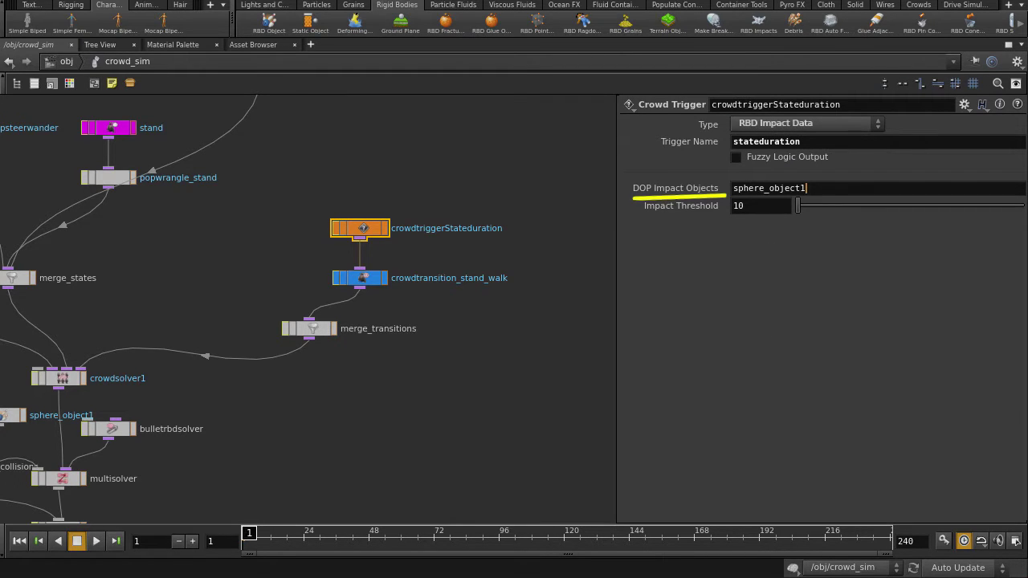
key("ctrl+b")
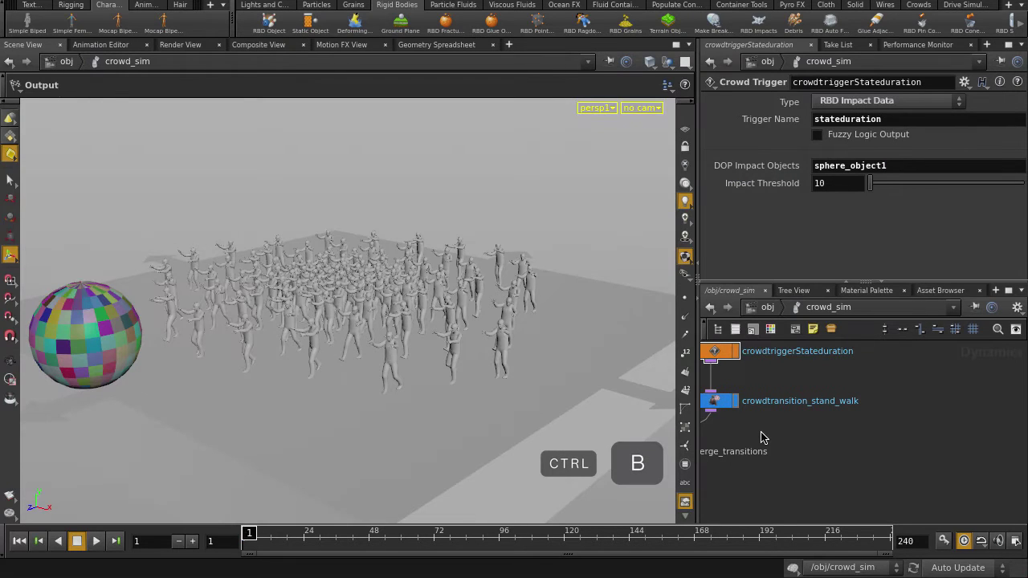
Set the sphere_object1 RBD node's initial Z velocity to -20, and play the simulation at the object level.
middle_click_drag(792, 434, 952, 454)
middle_click_drag(768, 429, 895, 355)
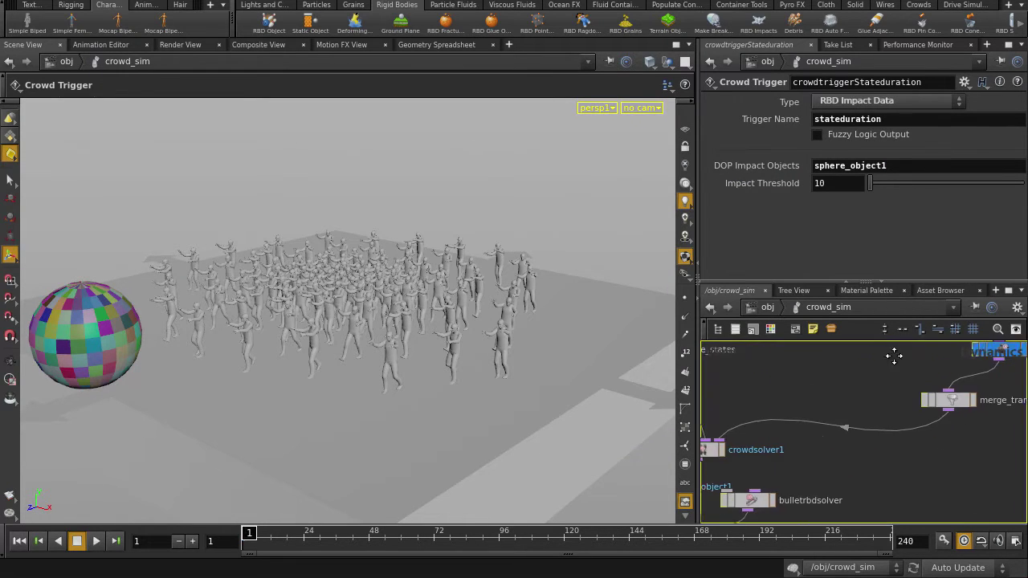
middle_click_drag(727, 487, 788, 444)
left_click(712, 449)
middle_click_drag(712, 450, 816, 425)
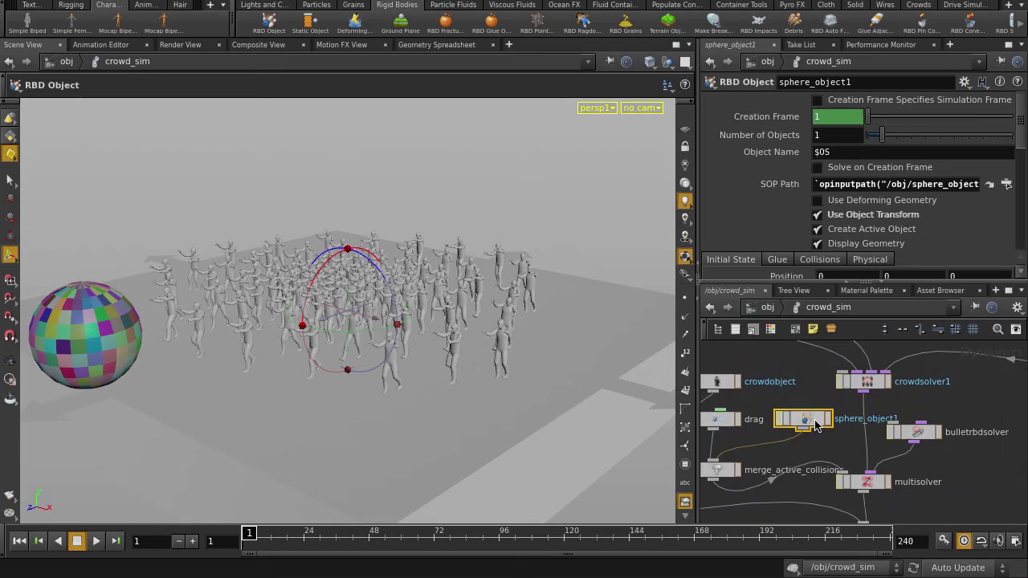
left_click_drag(803, 299, 803, 370)
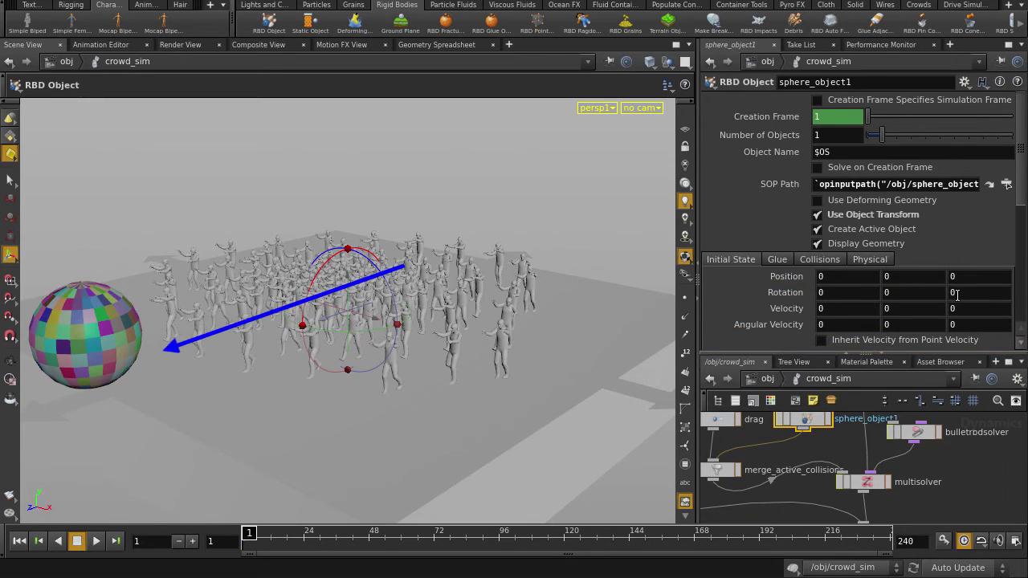
type("20")
key("Return")
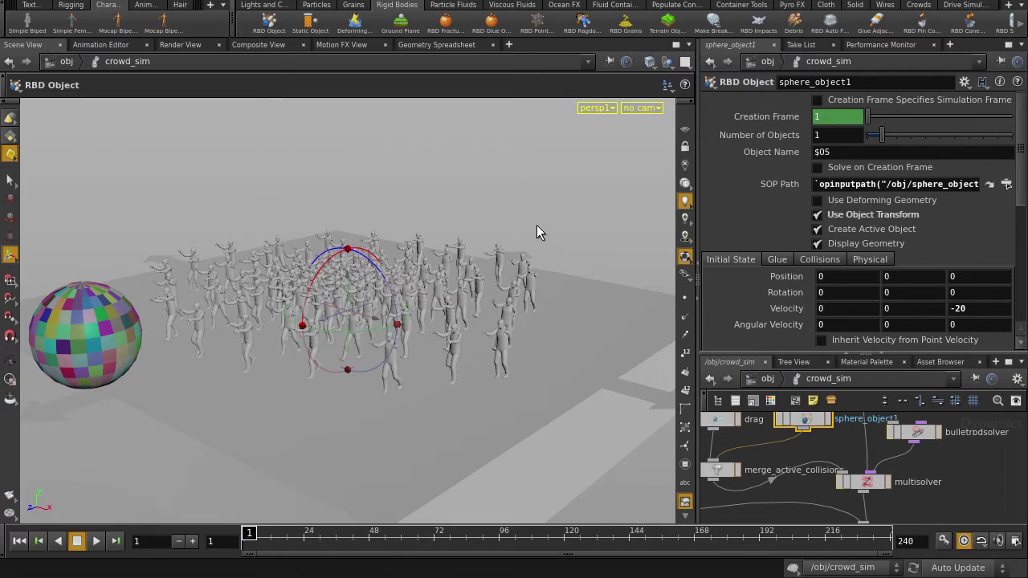
key("u")
key("Up")
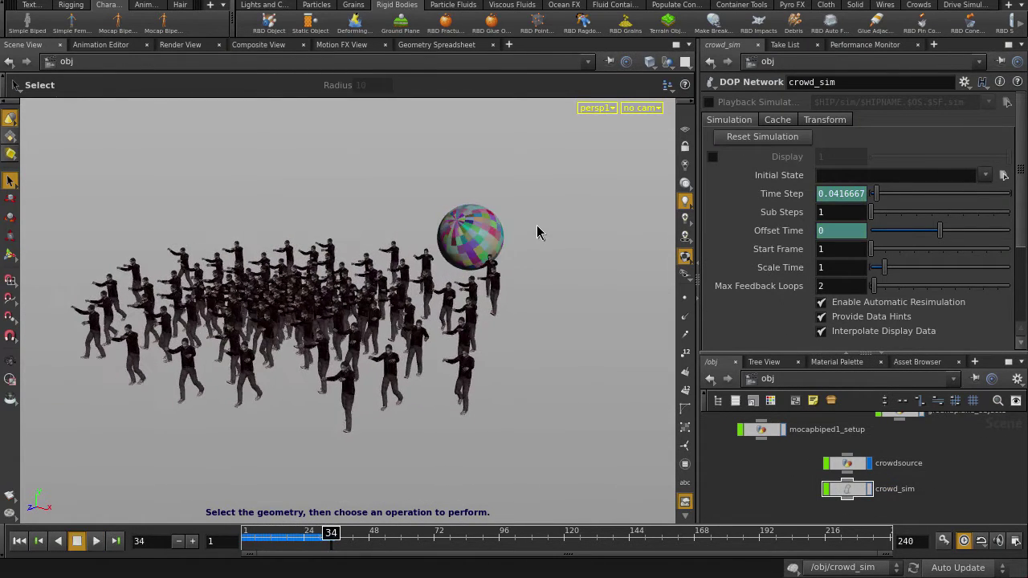
key("ctrl+Up")
Set the zombie crowd state's RBD Ragdoll option to Animated Static inside crowd_sim, and play the simulation.
double_click(831, 490)
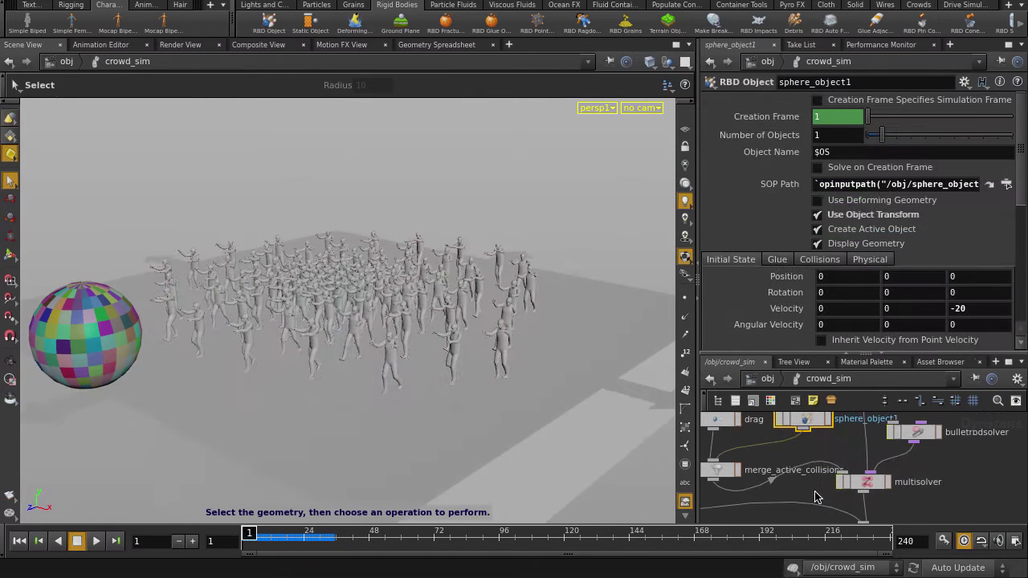
left_click_drag(710, 363, 562, 227)
middle_click_drag(593, 346, 638, 430)
middle_click_drag(625, 344, 601, 487)
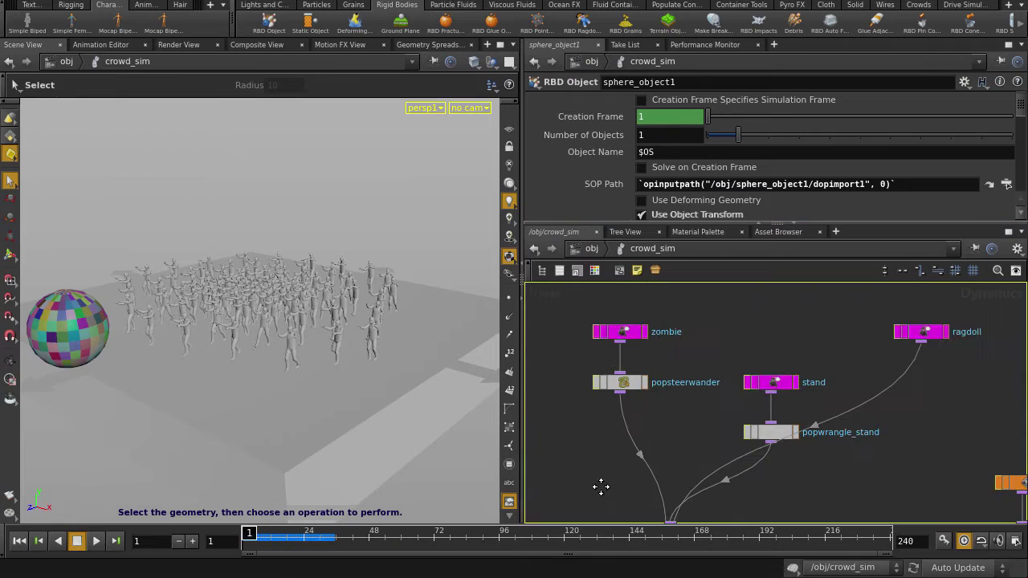
left_click_drag(580, 297, 633, 353)
left_click(666, 102)
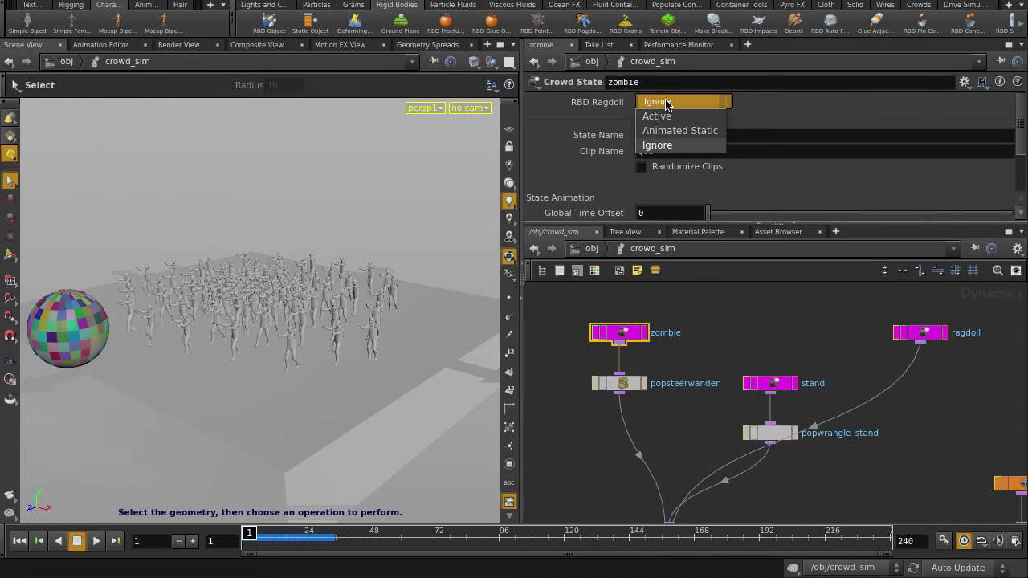
left_click(679, 131)
left_click(96, 541)
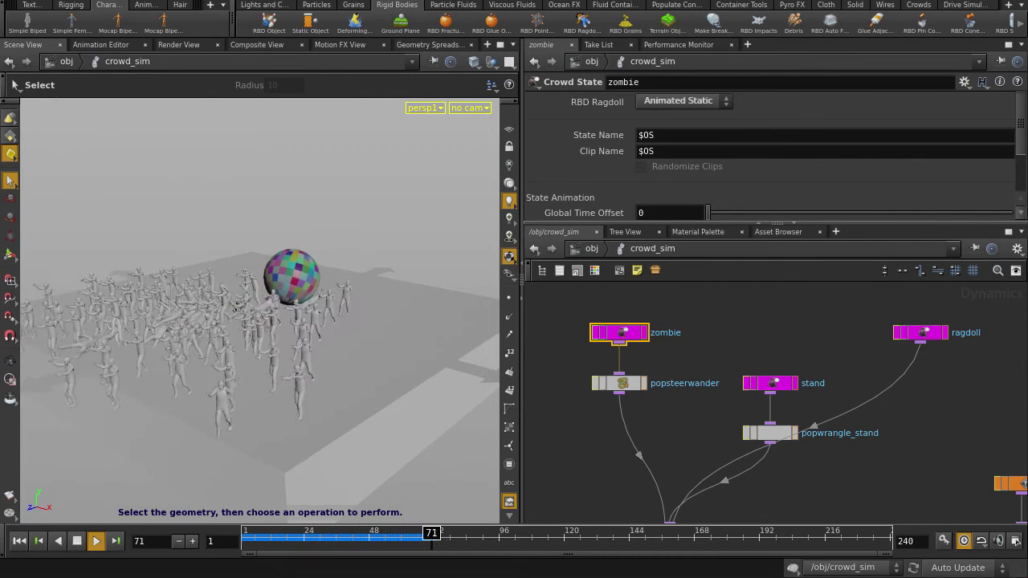
key("Escape")
key("ctrl+Up")
Set the sphere_object1 RBD node's physical density to 3000 and play the simulation.
middle_click_drag(564, 498, 566, 275)
left_click(661, 448)
left_click_drag(657, 223, 656, 356)
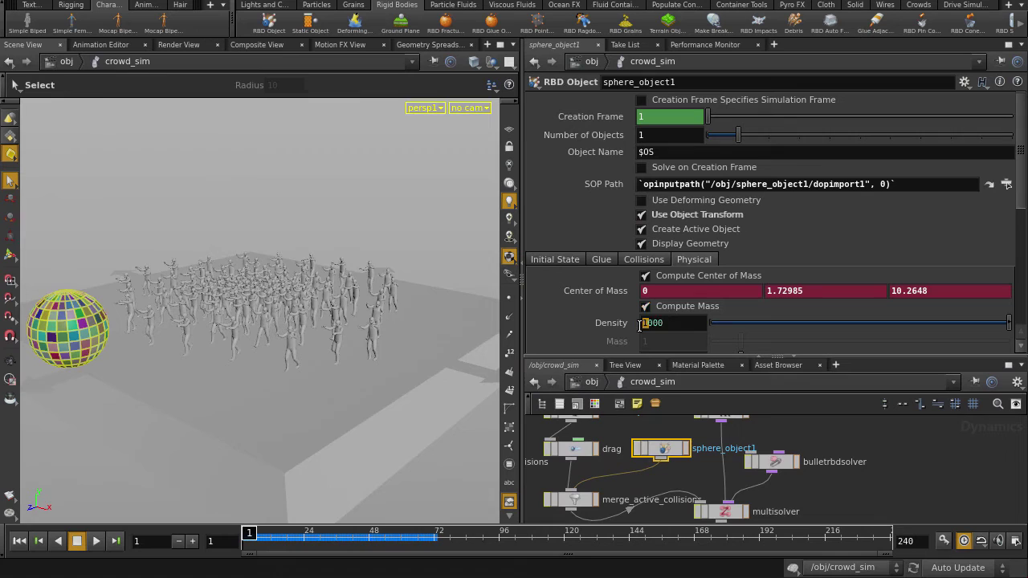
key("Return")
key("Up")
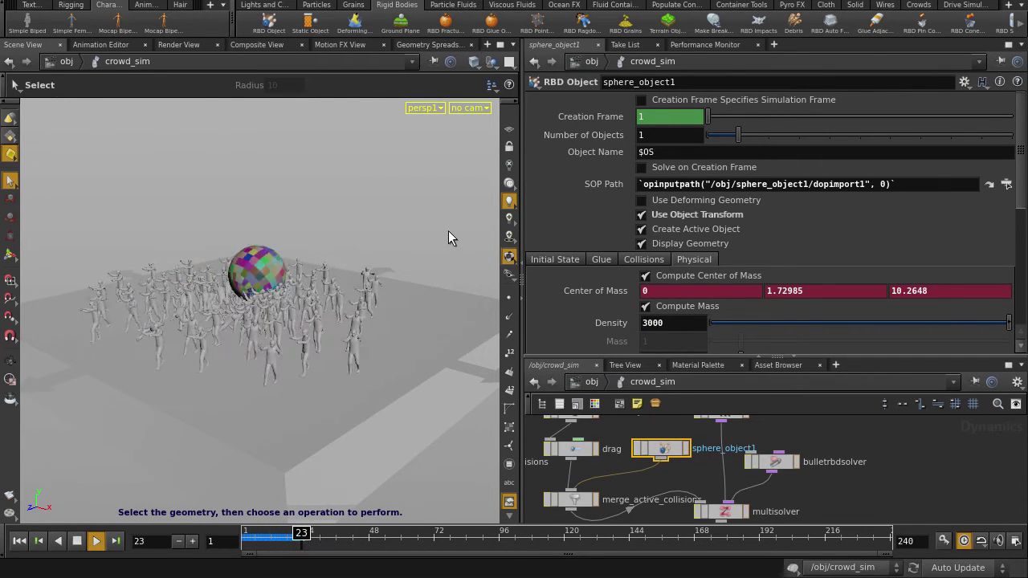
key("ctrl+Up")
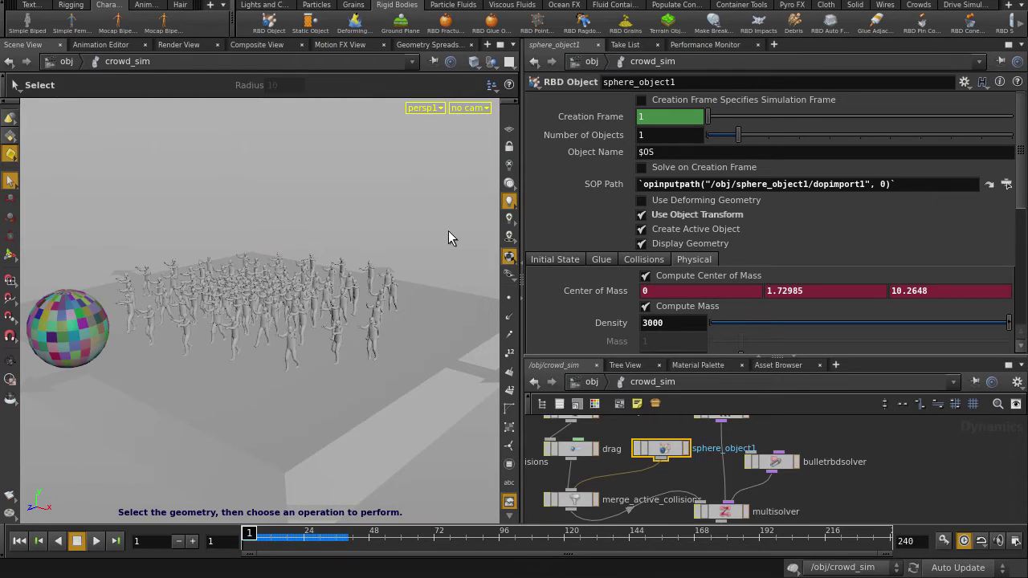
Set the crowdtransition_stand_walk node's input state to zombie and output state to ragdoll, and play the simulation.
middle_click_drag(821, 432, 721, 484)
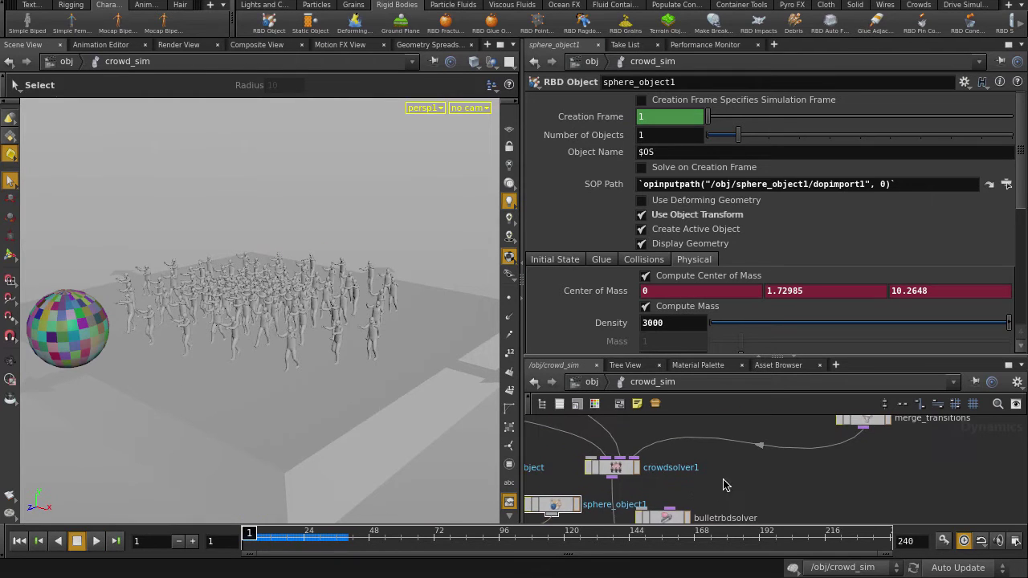
middle_click_drag(762, 432, 614, 511)
middle_click_drag(677, 463, 631, 514)
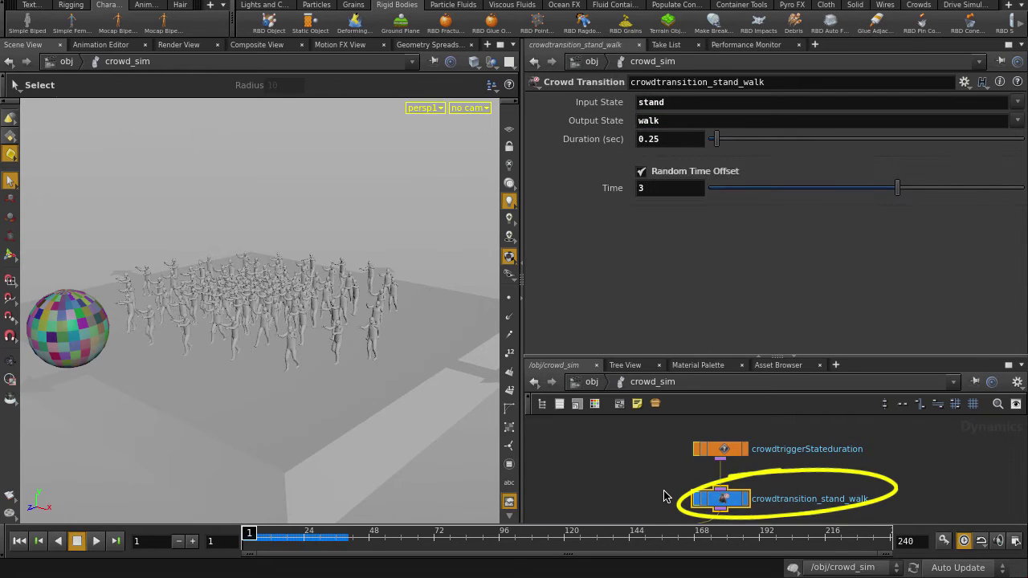
left_click(710, 102)
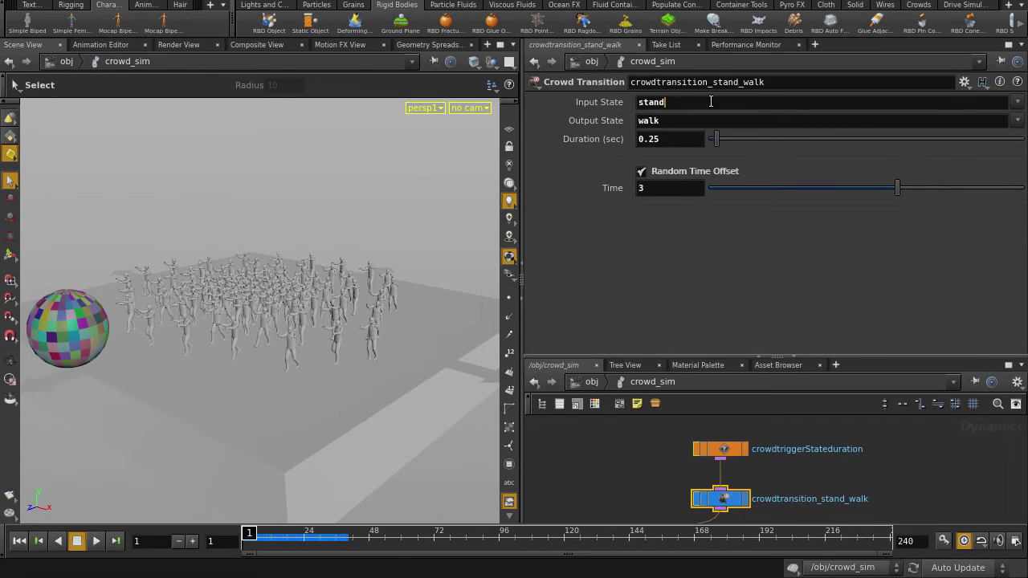
left_click(1016, 103)
left_click(1017, 121)
left_click(1021, 166)
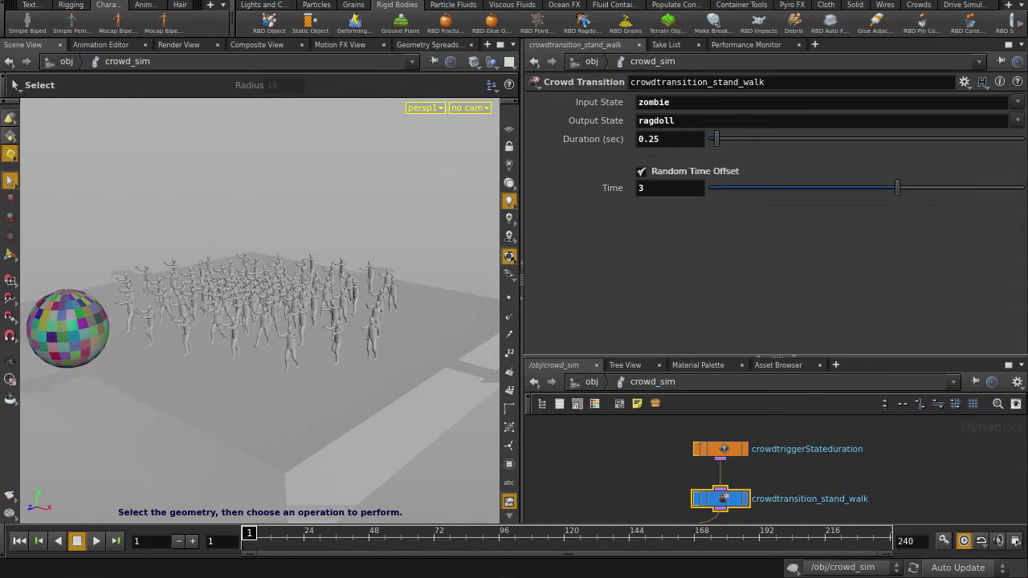
key("Up")
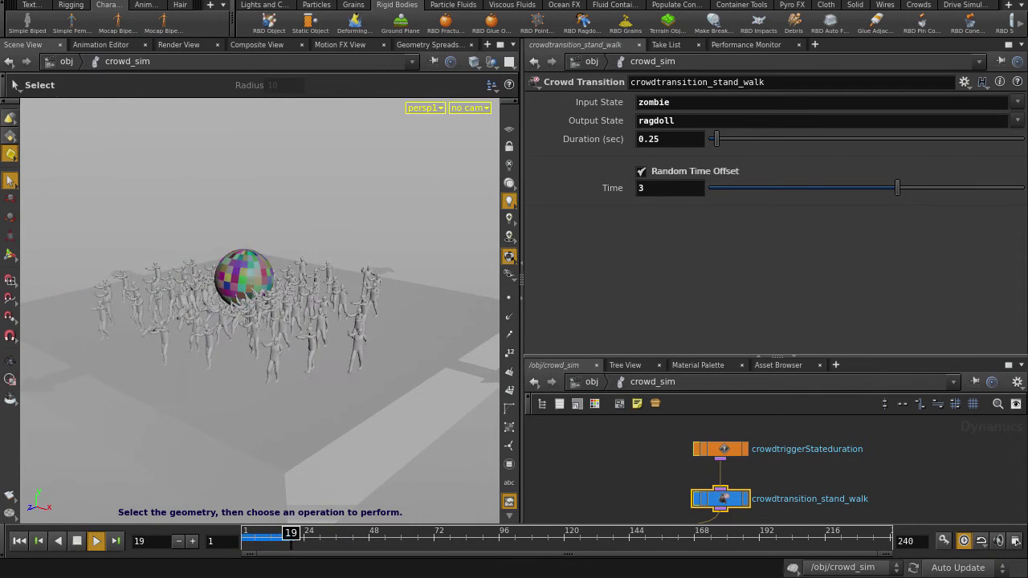
key("ctrl+Up")
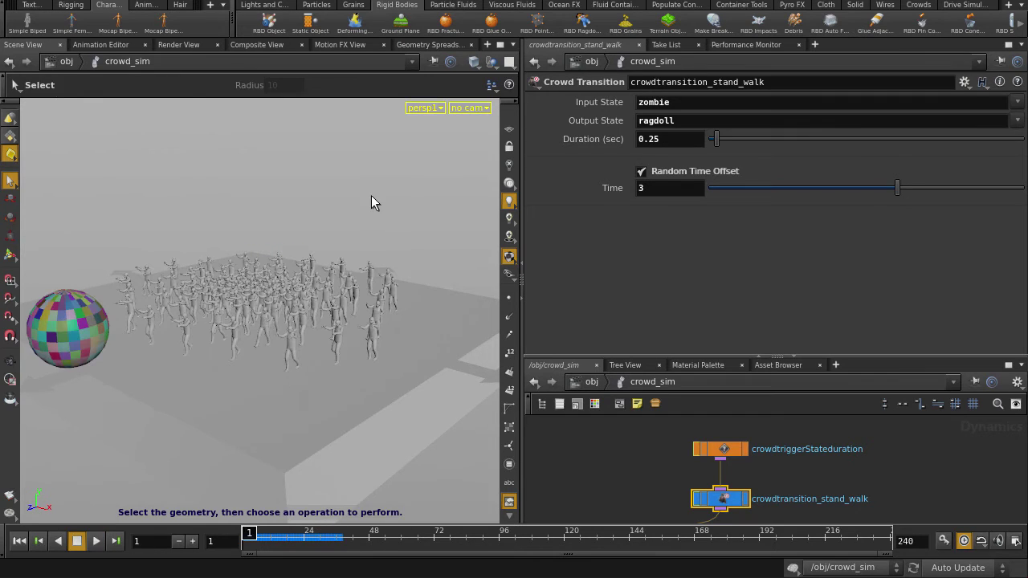
Set the crowd transition's duration to 0, disable its Random Time Offset, and play the simulation from the first frame.
double_click(687, 141)
type("0")
key("Return")
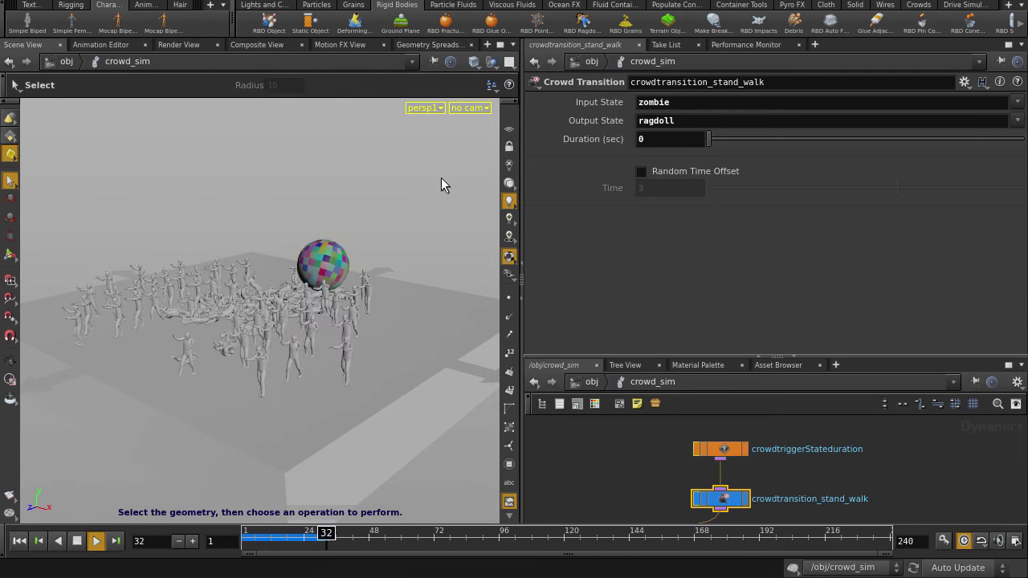
key("Escape")
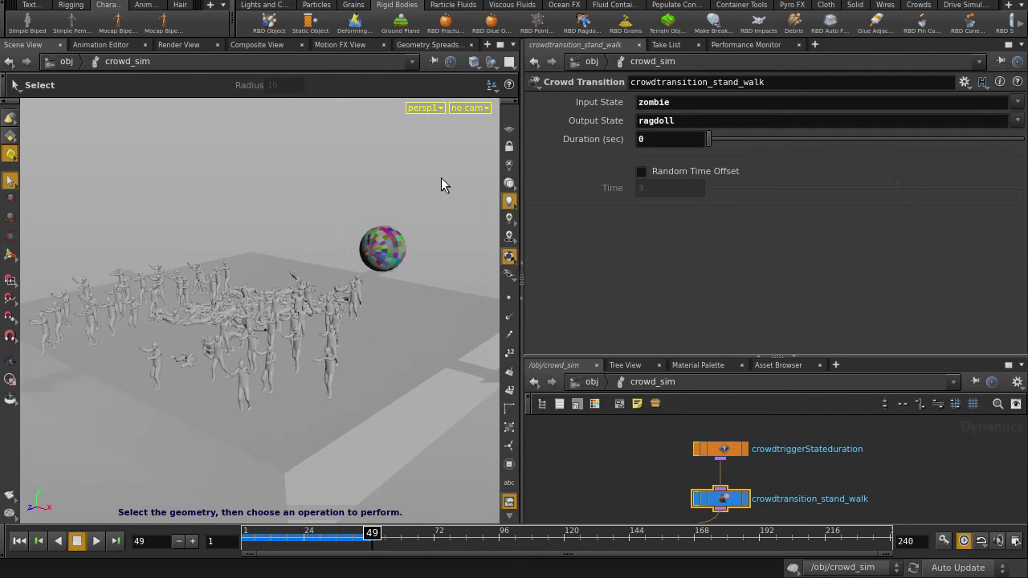
key("ctrl+Up")
Return to the object level, maximize the scene view, frame the textured crowd closer, and play the simulation.
key("u")
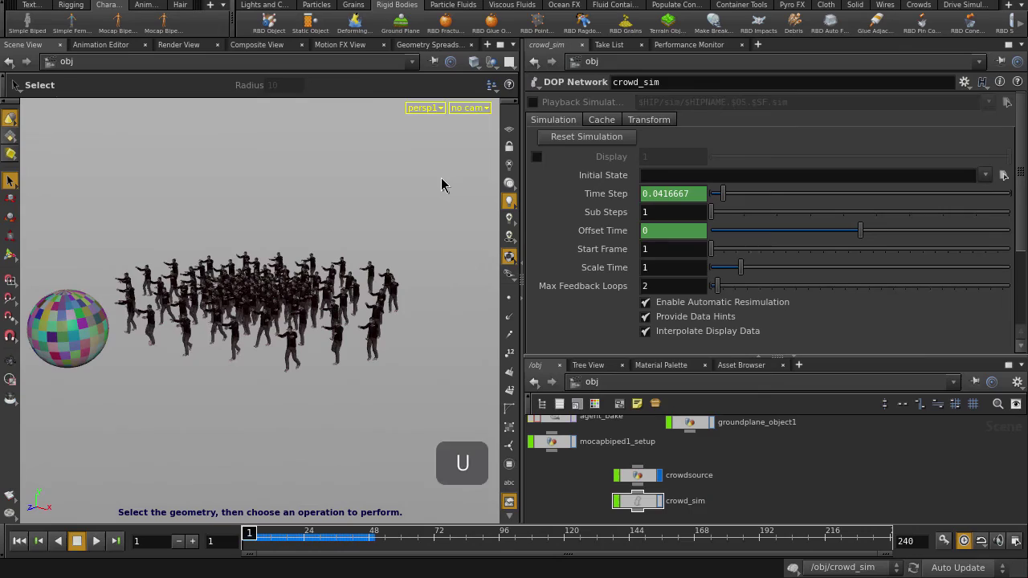
key("ctrl+b")
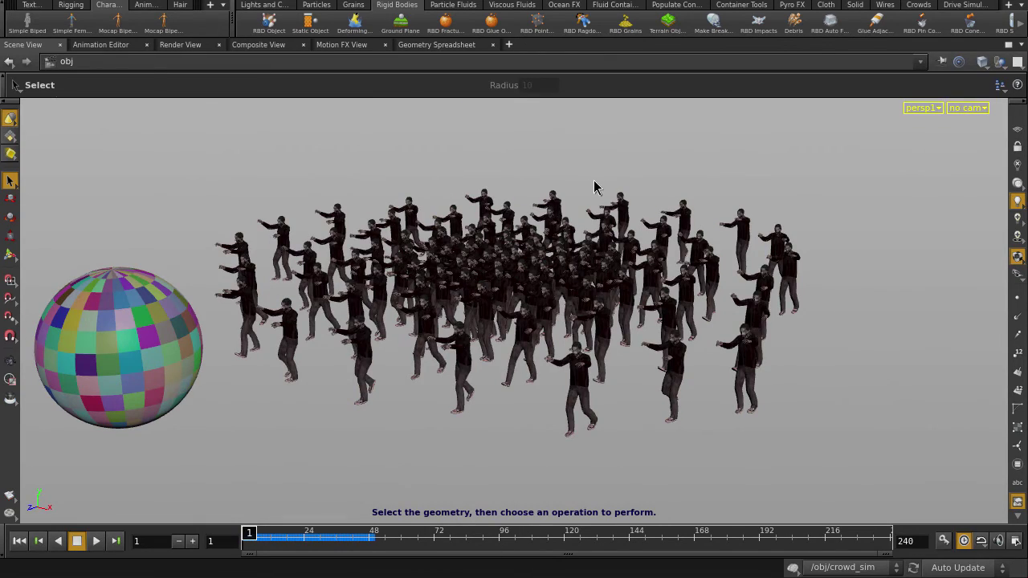
left_click_drag(597, 185, 557, 301, "alt")
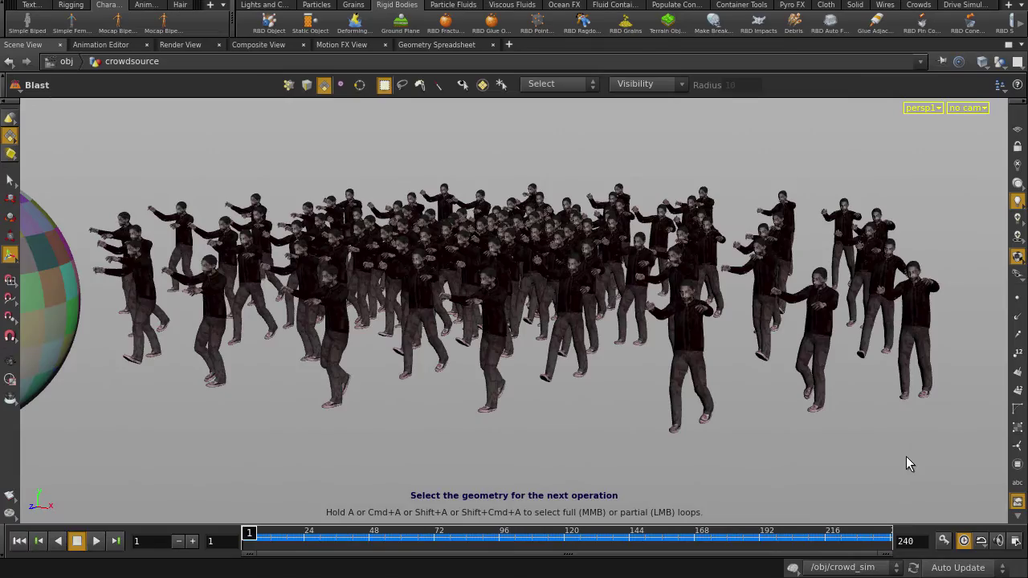
key("Up")
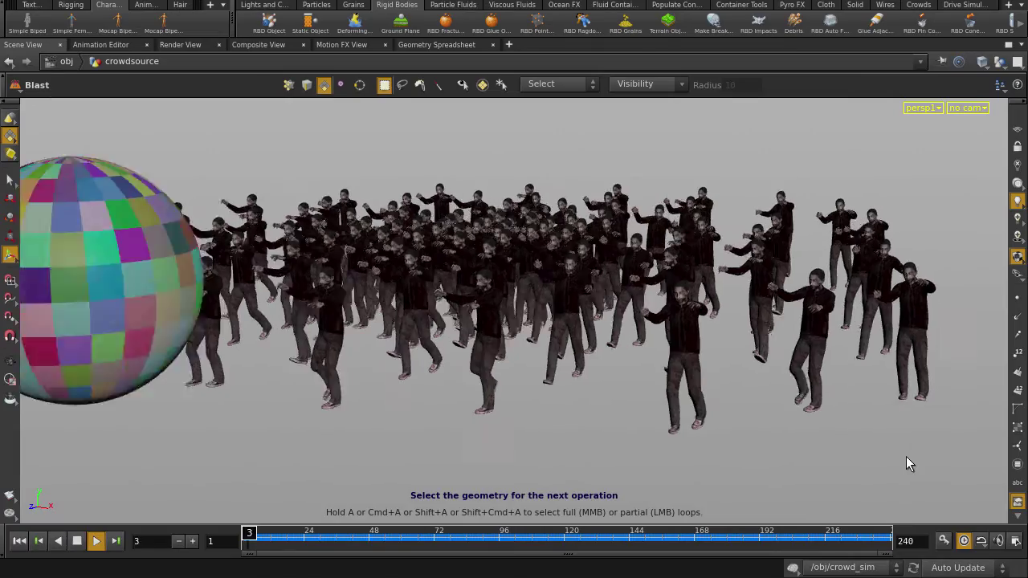